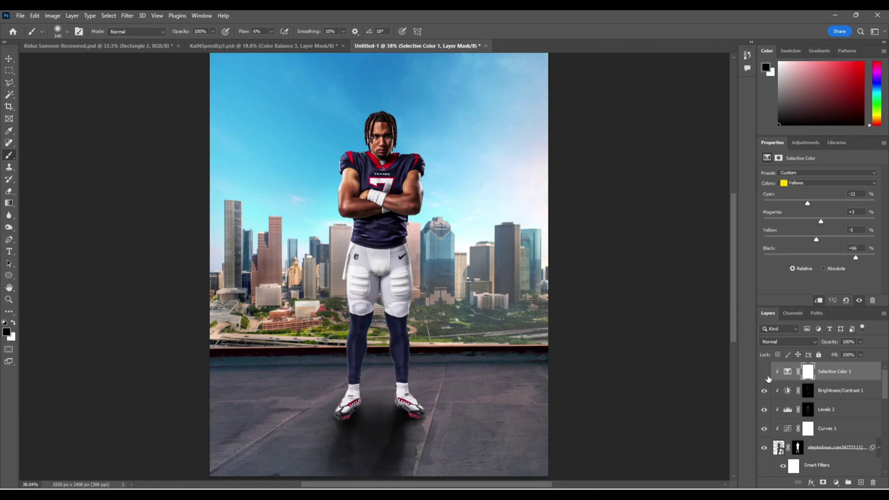
- Compare the player with the clipped adjustment layers above him hidden and shown
{"action": "left_click", "coordinate": [784, 448]}
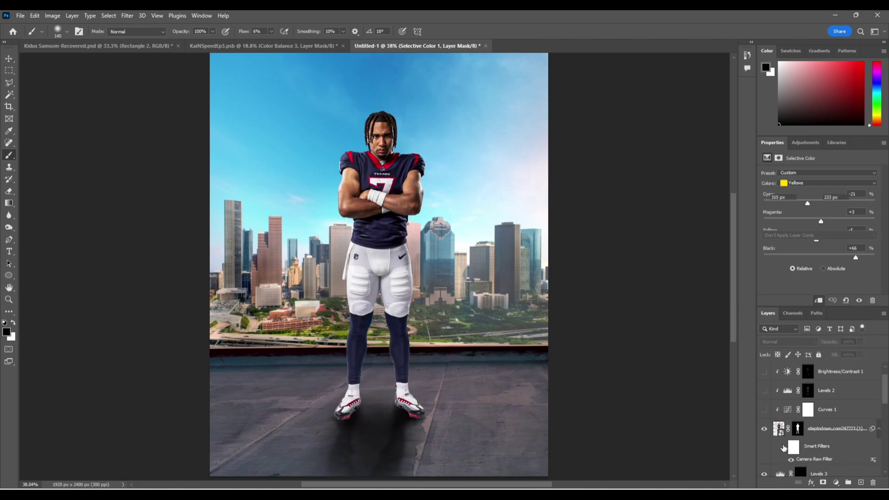
{"action": "left_click", "coordinate": [784, 448]}
{"action": "scroll", "coordinate": [782, 445], "scroll_direction": "up", "scroll_amount": 1}
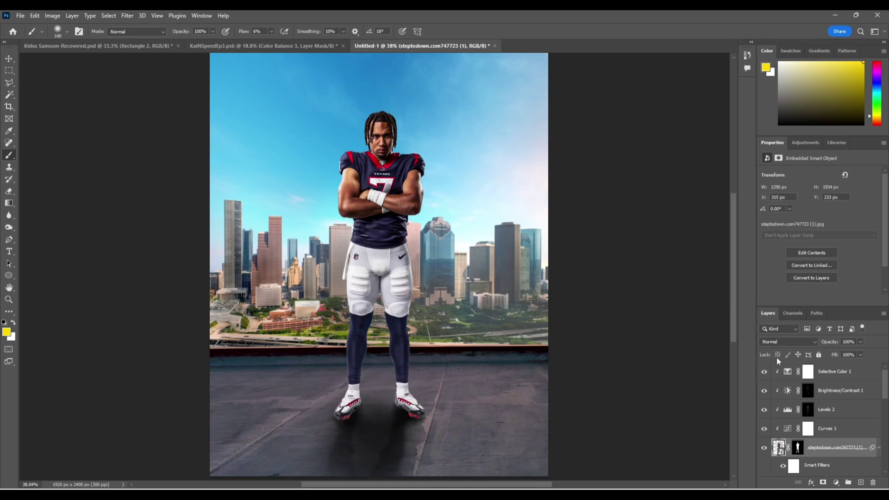
- Add a Levels adjustment above the Selective Color 1 layer with midtones at 0.61 and output white at 104
{"action": "left_click", "coordinate": [834, 374]}
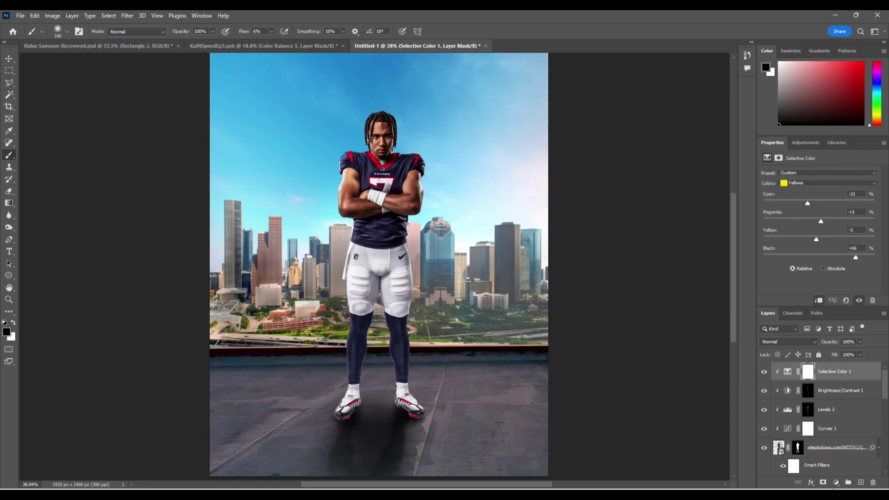
{"action": "left_click", "coordinate": [836, 483]}
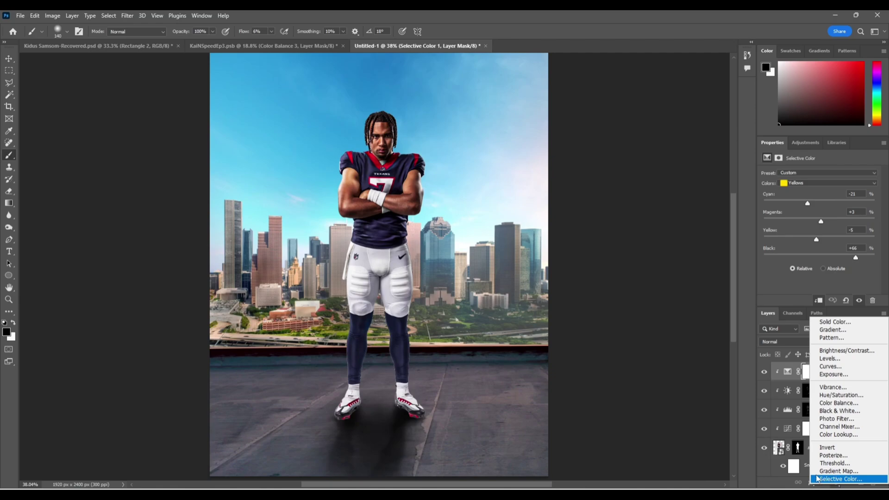
{"action": "left_click", "coordinate": [793, 376]}
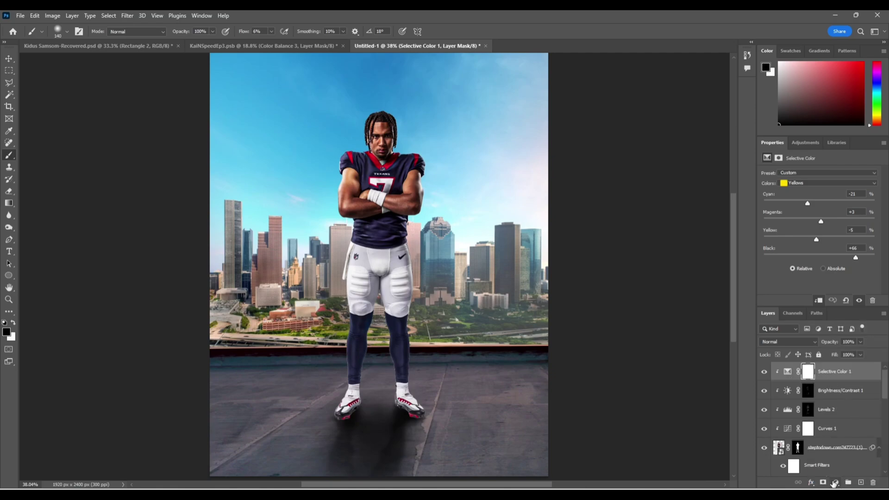
{"action": "left_click", "coordinate": [835, 483]}
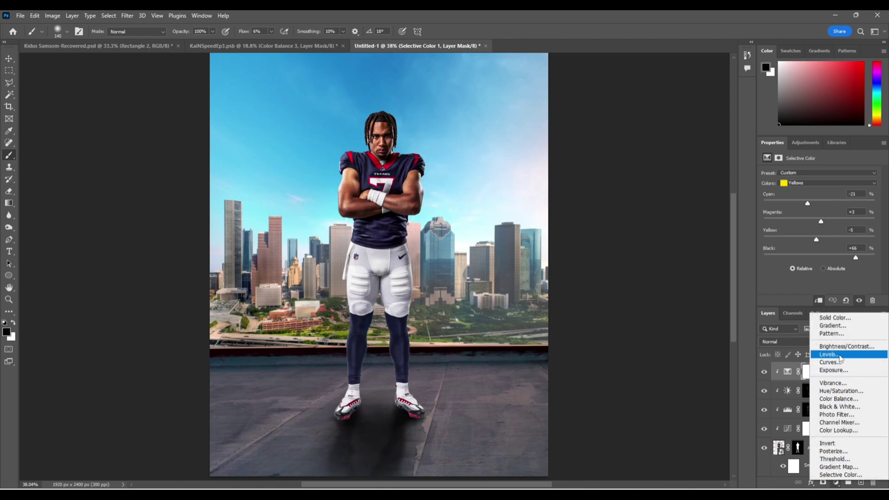
{"action": "left_click", "coordinate": [829, 355]}
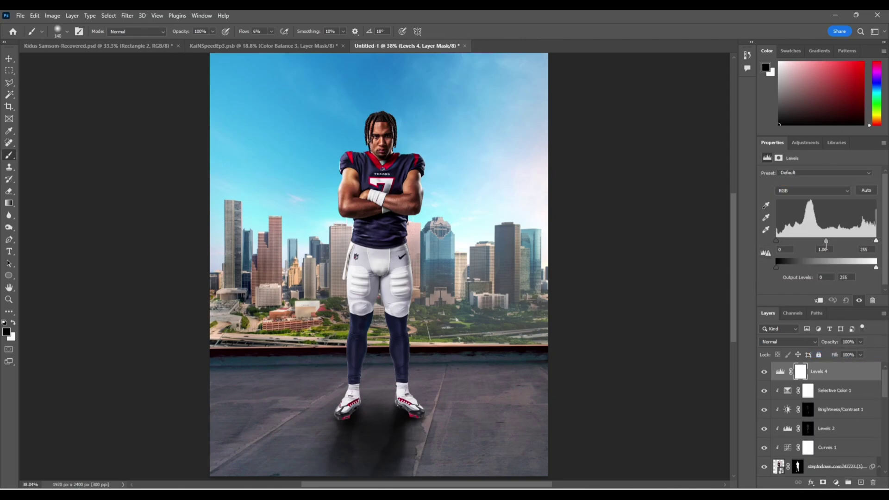
{"action": "left_click_drag", "start_coordinate": [826, 241], "coordinate": [836, 241]}
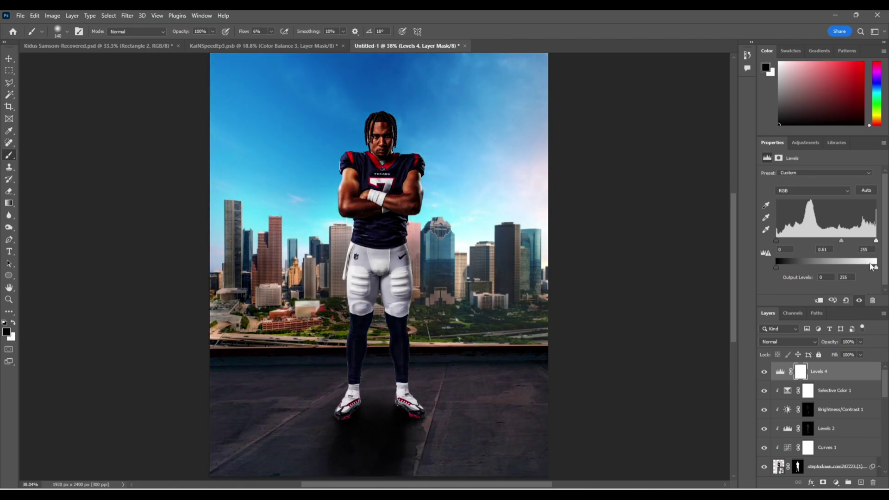
{"action": "left_click_drag", "start_coordinate": [875, 270], "coordinate": [822, 263]}
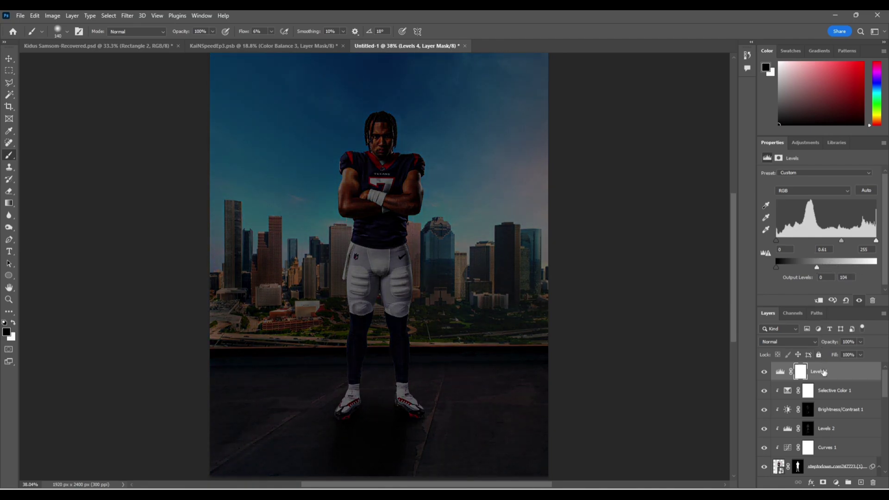
- Clip the Levels 4 adjustment to the player and invert its layer mask to black
{"action": "right_click", "coordinate": [824, 373]}
{"action": "left_click", "coordinate": [778, 303]}
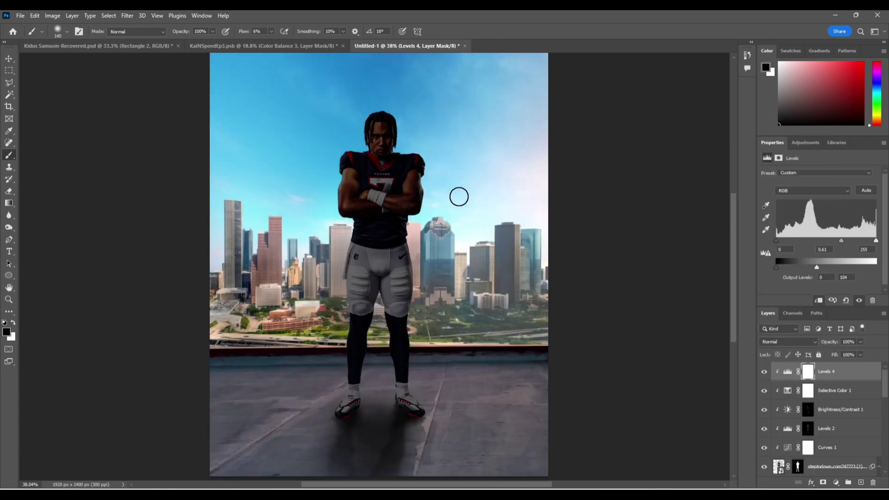
{"action": "key", "text": "ctrl+i"}
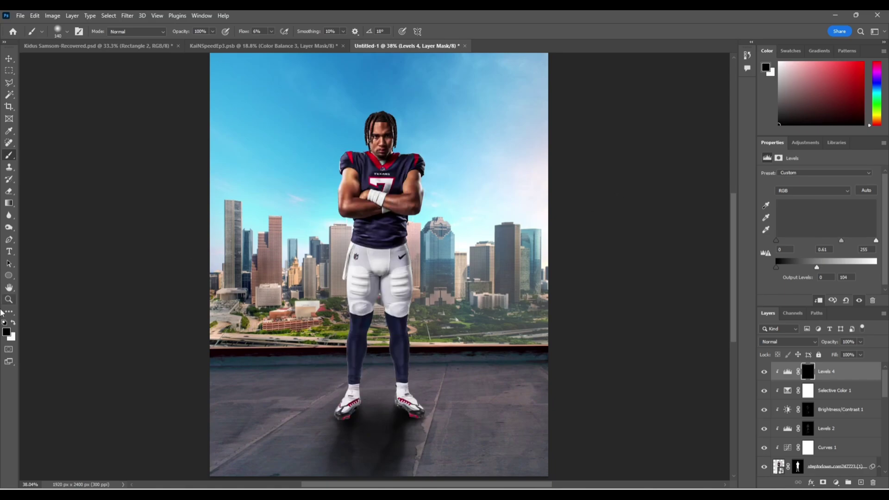
- Make white the foreground colour and resize the soft brush to about 98 px for painting the Levels 4 mask
{"action": "left_click", "coordinate": [13, 325]}
{"action": "scroll", "coordinate": [362, 250], "scroll_direction": "down", "scroll_amount": 2}
{"action": "scroll", "coordinate": [363, 251], "scroll_direction": "up", "scroll_amount": 2}
{"action": "right_click", "coordinate": [376, 254], "text": "alt"}
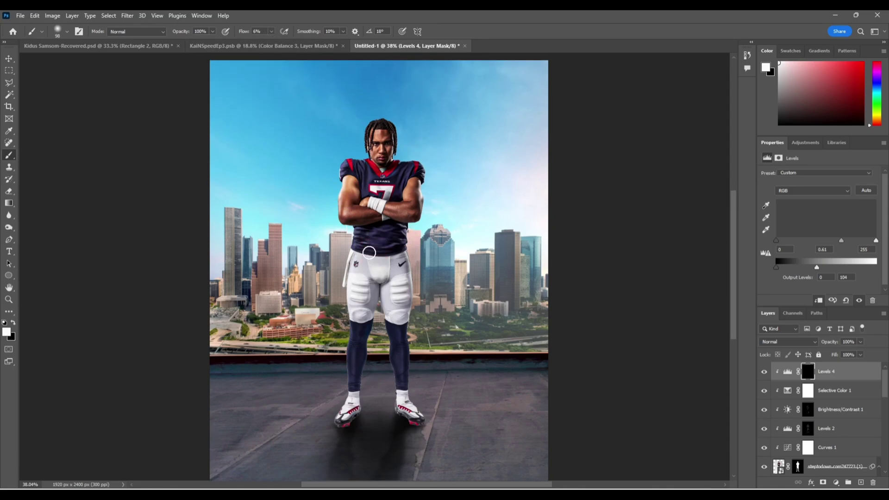
{"action": "mouse_move", "coordinate": [364, 270]}
{"action": "left_mouse_down"}
{"action": "mouse_move", "coordinate": [622, 246]}
{"action": "mouse_move", "coordinate": [356, 278]}
{"action": "mouse_move", "coordinate": [517, 260]}
{"action": "mouse_move", "coordinate": [158, 266]}
{"action": "mouse_move", "coordinate": [399, 277]}
{"action": "left_mouse_up"}
{"action": "key", "text": "ctrl+z"}
{"action": "scroll", "coordinate": [403, 308], "scroll_direction": "down", "scroll_amount": 5}
{"action": "scroll", "coordinate": [431, 262], "scroll_direction": "up", "scroll_amount": 5}
{"action": "scroll", "coordinate": [413, 240], "scroll_direction": "down", "scroll_amount": 1}
{"action": "scroll", "coordinate": [428, 237], "scroll_direction": "left", "scroll_amount": 1}
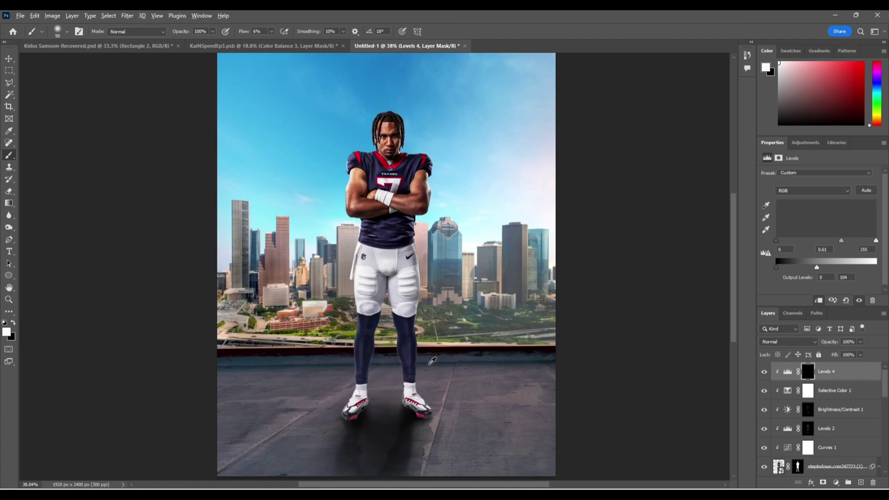
{"action": "scroll", "coordinate": [388, 239], "scroll_direction": "up", "scroll_amount": 1}
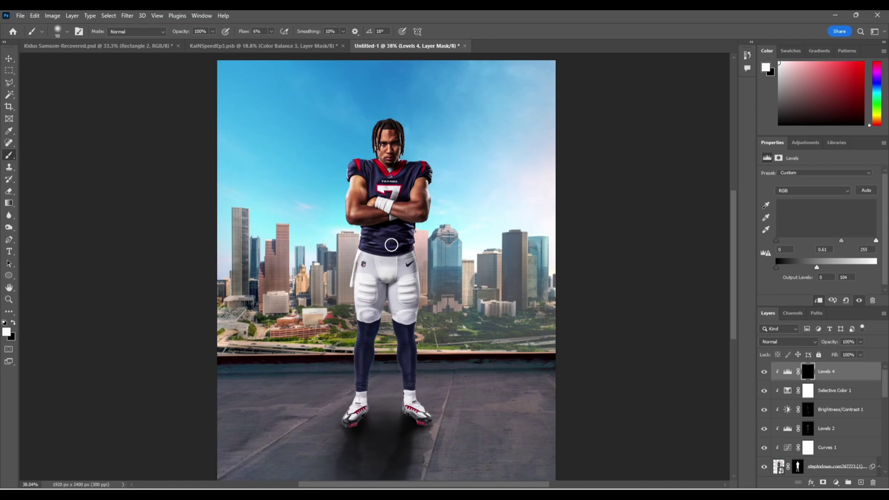
{"action": "scroll", "coordinate": [388, 245], "scroll_direction": "down", "scroll_amount": 1}
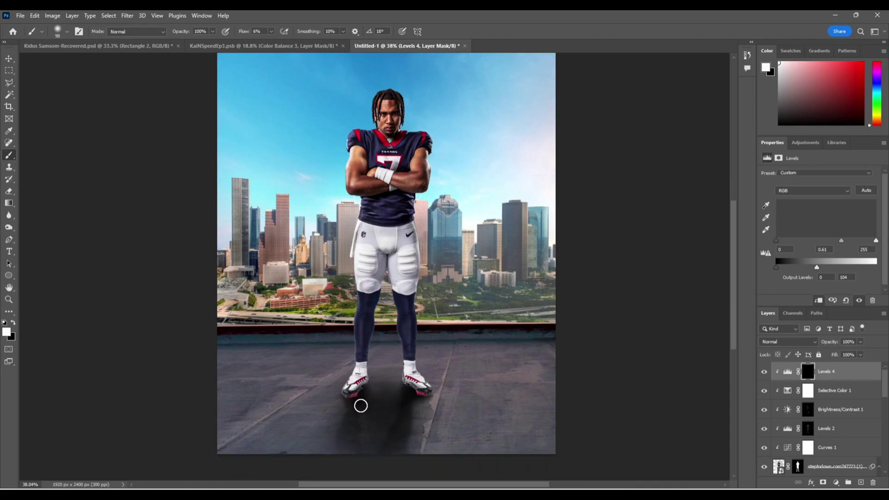
- Darken the player's left-hand shoe and sock in the image by painting white on the Levels 4 mask
{"action": "scroll", "coordinate": [355, 389], "scroll_direction": "up", "scroll_amount": 5}
{"action": "scroll", "coordinate": [352, 389], "scroll_direction": "up", "scroll_amount": 3}
{"action": "mouse_move", "coordinate": [370, 352]}
{"action": "left_mouse_down"}
{"action": "mouse_move", "coordinate": [322, 361]}
{"action": "mouse_move", "coordinate": [382, 339]}
{"action": "mouse_move", "coordinate": [371, 341]}
{"action": "mouse_move", "coordinate": [383, 348]}
{"action": "mouse_move", "coordinate": [380, 337]}
{"action": "mouse_move", "coordinate": [409, 319]}
{"action": "mouse_move", "coordinate": [385, 321]}
{"action": "mouse_move", "coordinate": [391, 328]}
{"action": "mouse_move", "coordinate": [418, 313]}
{"action": "mouse_move", "coordinate": [425, 286]}
{"action": "mouse_move", "coordinate": [394, 314]}
{"action": "mouse_move", "coordinate": [422, 300]}
{"action": "left_mouse_up"}
{"action": "left_click_drag", "start_coordinate": [317, 385], "coordinate": [315, 376]}
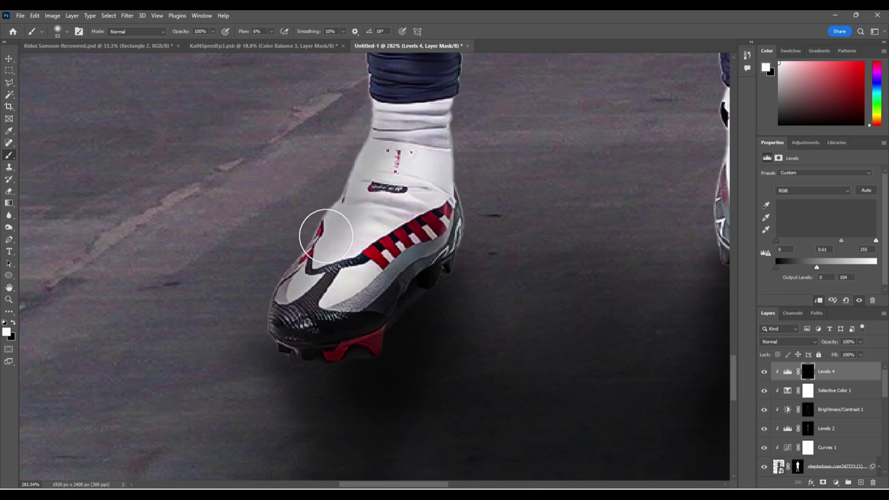
{"action": "mouse_move", "coordinate": [308, 275]}
{"action": "left_mouse_down"}
{"action": "mouse_move", "coordinate": [343, 278]}
{"action": "mouse_move", "coordinate": [324, 305]}
{"action": "mouse_move", "coordinate": [366, 290]}
{"action": "mouse_move", "coordinate": [368, 315]}
{"action": "left_mouse_up"}
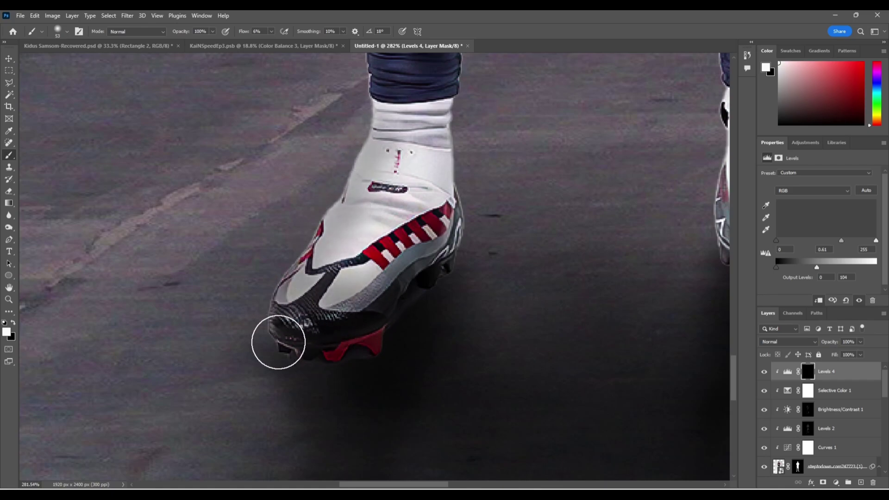
{"action": "mouse_move", "coordinate": [378, 257]}
{"action": "left_mouse_down"}
{"action": "mouse_move", "coordinate": [351, 261]}
{"action": "mouse_move", "coordinate": [377, 232]}
{"action": "mouse_move", "coordinate": [388, 132]}
{"action": "mouse_move", "coordinate": [397, 130]}
{"action": "mouse_move", "coordinate": [405, 155]}
{"action": "mouse_move", "coordinate": [414, 147]}
{"action": "mouse_move", "coordinate": [419, 182]}
{"action": "mouse_move", "coordinate": [403, 212]}
{"action": "mouse_move", "coordinate": [422, 231]}
{"action": "mouse_move", "coordinate": [391, 294]}
{"action": "mouse_move", "coordinate": [315, 331]}
{"action": "mouse_move", "coordinate": [279, 336]}
{"action": "mouse_move", "coordinate": [306, 316]}
{"action": "mouse_move", "coordinate": [284, 308]}
{"action": "mouse_move", "coordinate": [282, 320]}
{"action": "mouse_move", "coordinate": [324, 318]}
{"action": "mouse_move", "coordinate": [342, 295]}
{"action": "mouse_move", "coordinate": [303, 371]}
{"action": "mouse_move", "coordinate": [301, 344]}
{"action": "mouse_move", "coordinate": [270, 387]}
{"action": "mouse_move", "coordinate": [351, 249]}
{"action": "mouse_move", "coordinate": [218, 432]}
{"action": "mouse_move", "coordinate": [291, 336]}
{"action": "mouse_move", "coordinate": [290, 378]}
{"action": "mouse_move", "coordinate": [399, 186]}
{"action": "mouse_move", "coordinate": [395, 176]}
{"action": "mouse_move", "coordinate": [361, 212]}
{"action": "mouse_move", "coordinate": [377, 193]}
{"action": "left_mouse_up"}
{"action": "scroll", "coordinate": [340, 297], "scroll_direction": "up", "scroll_amount": 3}
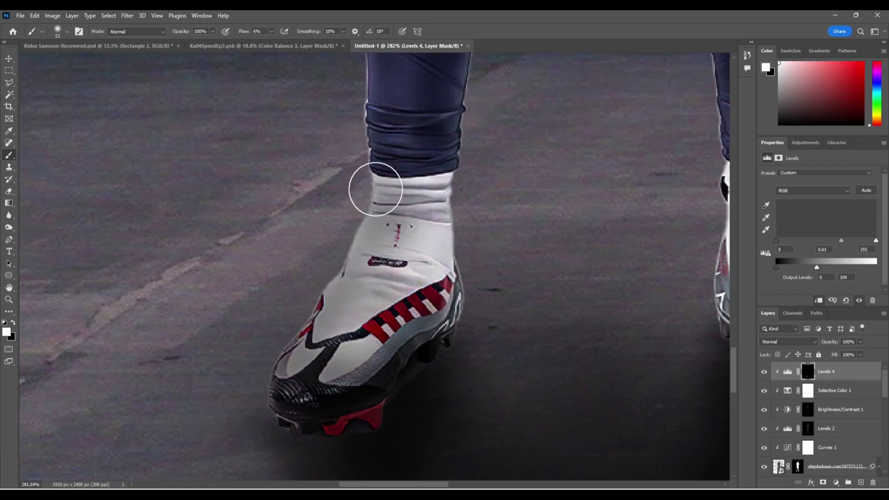
- Extend the white mask painting from the shoe and sock up over the navy leggings to darken them
{"action": "scroll", "coordinate": [376, 192], "scroll_direction": "down", "scroll_amount": 6}
{"action": "scroll", "coordinate": [548, 158], "scroll_direction": "down", "scroll_amount": 3}
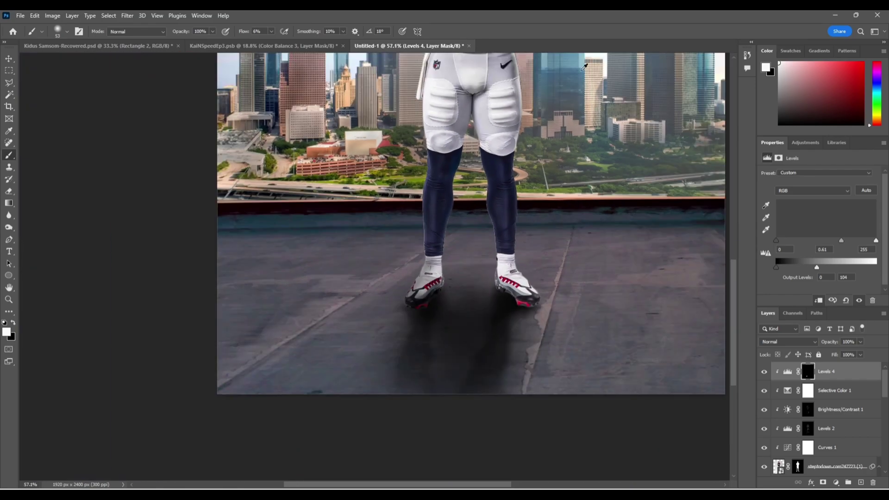
{"action": "scroll", "coordinate": [459, 224], "scroll_direction": "up", "scroll_amount": 5}
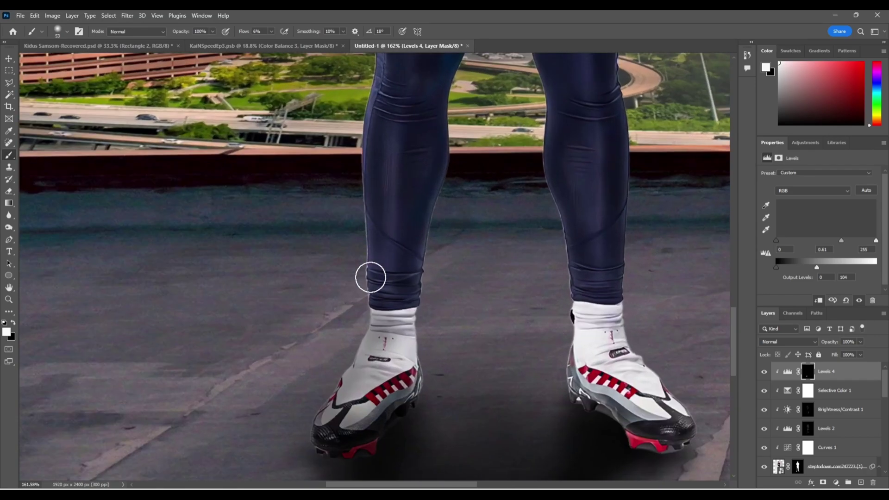
{"action": "scroll", "coordinate": [359, 279], "scroll_direction": "up", "scroll_amount": 2}
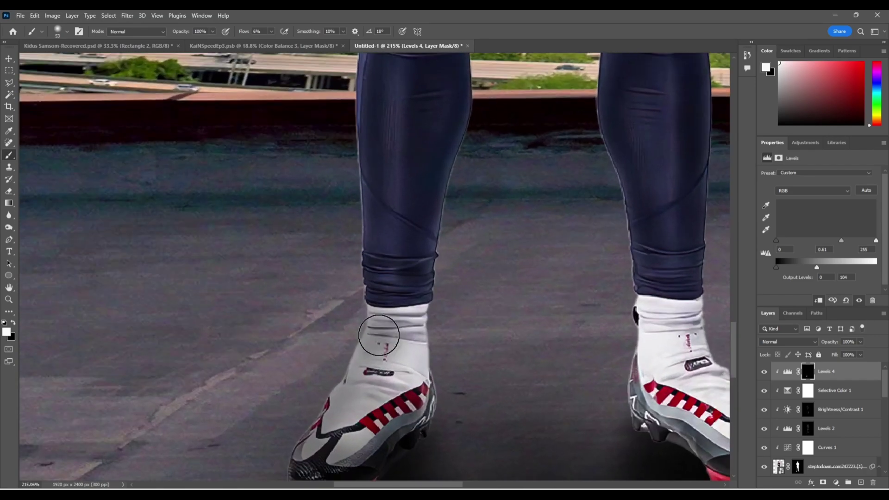
{"action": "mouse_move", "coordinate": [357, 440]}
{"action": "left_mouse_down"}
{"action": "mouse_move", "coordinate": [384, 442]}
{"action": "mouse_move", "coordinate": [379, 398]}
{"action": "mouse_move", "coordinate": [398, 371]}
{"action": "mouse_move", "coordinate": [408, 407]}
{"action": "left_mouse_up"}
{"action": "scroll", "coordinate": [366, 185], "scroll_direction": "up", "scroll_amount": 5}
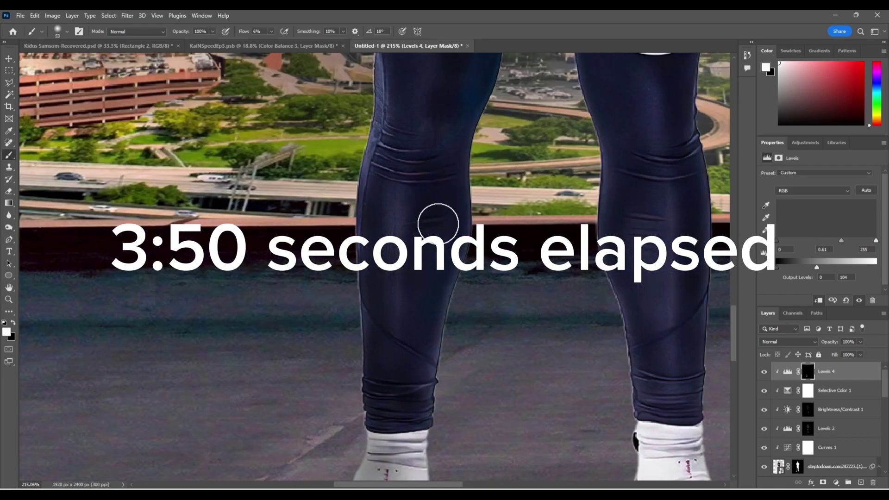
{"action": "scroll", "coordinate": [407, 204], "scroll_direction": "down", "scroll_amount": 5}
- Shade the knees, thigh pads and hips of the white trousers by painting white on the Levels 4 mask
{"action": "scroll", "coordinate": [397, 341], "scroll_direction": "up", "scroll_amount": 6}
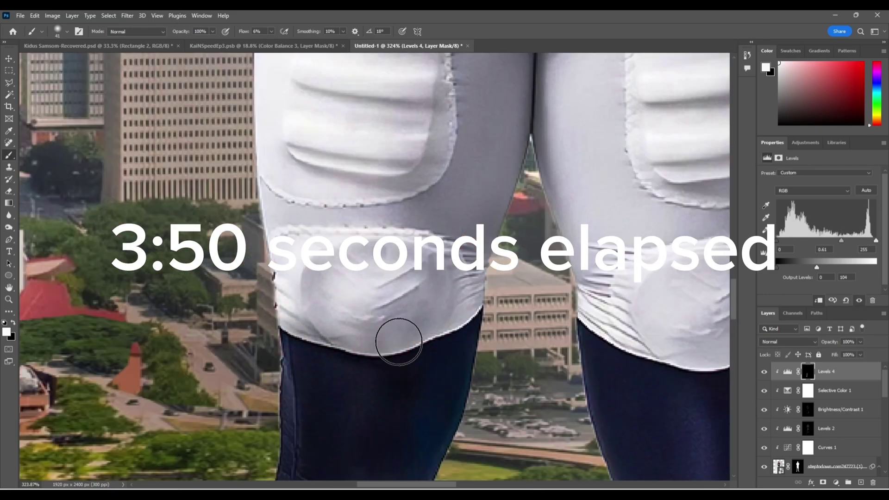
{"action": "key", "text": "bracketright"}
{"action": "key", "text": "bracketright"}
{"action": "left_click_drag", "start_coordinate": [294, 249], "coordinate": [452, 193]}
{"action": "scroll", "coordinate": [491, 139], "scroll_direction": "up", "scroll_amount": 2}
{"action": "scroll", "coordinate": [278, 333], "scroll_direction": "down", "scroll_amount": 3}
{"action": "mouse_move", "coordinate": [496, 133]}
{"action": "left_mouse_down"}
{"action": "mouse_move", "coordinate": [283, 349]}
{"action": "mouse_move", "coordinate": [363, 258]}
{"action": "mouse_move", "coordinate": [371, 228]}
{"action": "left_mouse_up"}
{"action": "scroll", "coordinate": [370, 229], "scroll_direction": "up", "scroll_amount": 2}
{"action": "mouse_move", "coordinate": [352, 371]}
{"action": "left_mouse_down"}
{"action": "mouse_move", "coordinate": [288, 179]}
{"action": "mouse_move", "coordinate": [343, 139]}
{"action": "mouse_move", "coordinate": [534, 204]}
{"action": "left_mouse_up"}
{"action": "key", "text": "bracketright"}
{"action": "key", "text": "bracketright"}
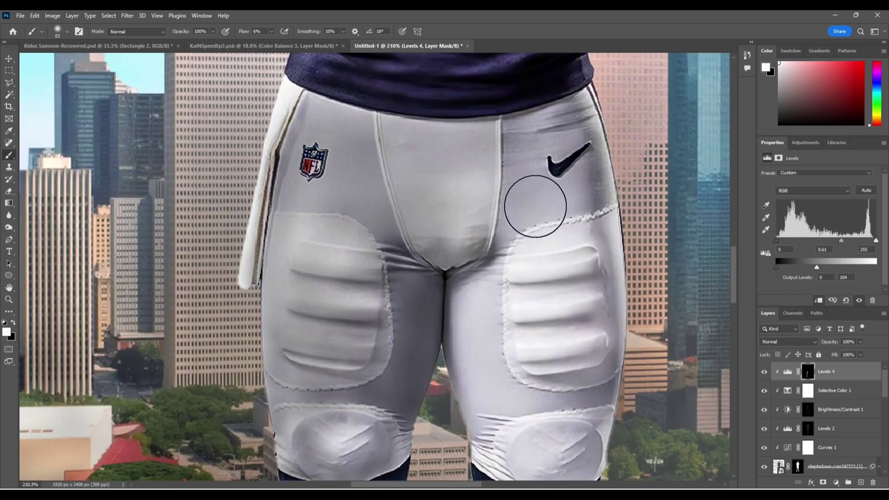
- Even out the shading on the trousers, lower legs and right-hand shoe with a white mask brush of about 82 px
{"action": "key", "text": "bracketright"}
{"action": "key", "text": "bracketright"}
{"action": "key", "text": "bracketright"}
{"action": "scroll", "coordinate": [408, 242], "scroll_direction": "down", "scroll_amount": 5}
{"action": "key", "text": "bracketleft"}
{"action": "key", "text": "bracketleft"}
{"action": "key", "text": "bracketleft"}
{"action": "key", "text": "bracketleft"}
{"action": "mouse_move", "coordinate": [409, 250]}
{"action": "left_mouse_down"}
{"action": "mouse_move", "coordinate": [398, 345]}
{"action": "mouse_move", "coordinate": [434, 284]}
{"action": "mouse_move", "coordinate": [417, 363]}
{"action": "left_mouse_up"}
{"action": "scroll", "coordinate": [417, 363], "scroll_direction": "down", "scroll_amount": 3}
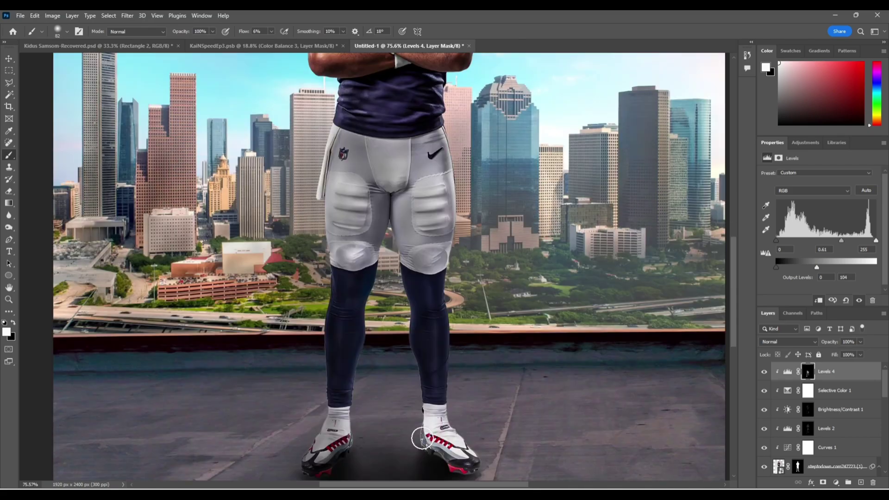
{"action": "left_click_drag", "start_coordinate": [421, 443], "coordinate": [430, 450]}
{"action": "key", "text": "bracketleft"}
{"action": "scroll", "coordinate": [406, 337], "scroll_direction": "up", "scroll_amount": 3}
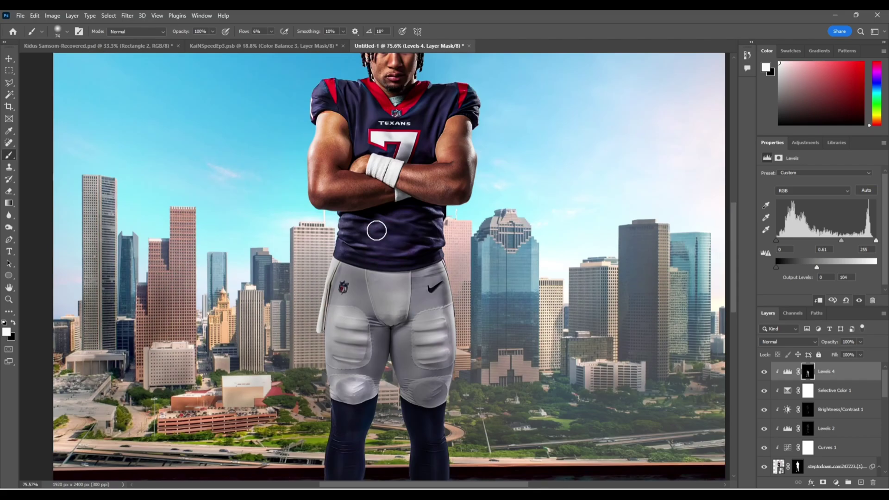
- Darken the jersey's torso and the white wrist wraps on the Levels 4 mask with a brush of about 60 px
{"action": "scroll", "coordinate": [361, 236], "scroll_direction": "up", "scroll_amount": 3}
{"action": "scroll", "coordinate": [375, 307], "scroll_direction": "up", "scroll_amount": 6}
{"action": "key", "text": "bracketleft"}
{"action": "key", "text": "bracketleft"}
{"action": "mouse_move", "coordinate": [384, 309]}
{"action": "left_mouse_down"}
{"action": "mouse_move", "coordinate": [375, 338]}
{"action": "mouse_move", "coordinate": [320, 198]}
{"action": "mouse_move", "coordinate": [298, 296]}
{"action": "mouse_move", "coordinate": [485, 275]}
{"action": "mouse_move", "coordinate": [416, 295]}
{"action": "left_mouse_up"}
{"action": "scroll", "coordinate": [417, 293], "scroll_direction": "down", "scroll_amount": 6}
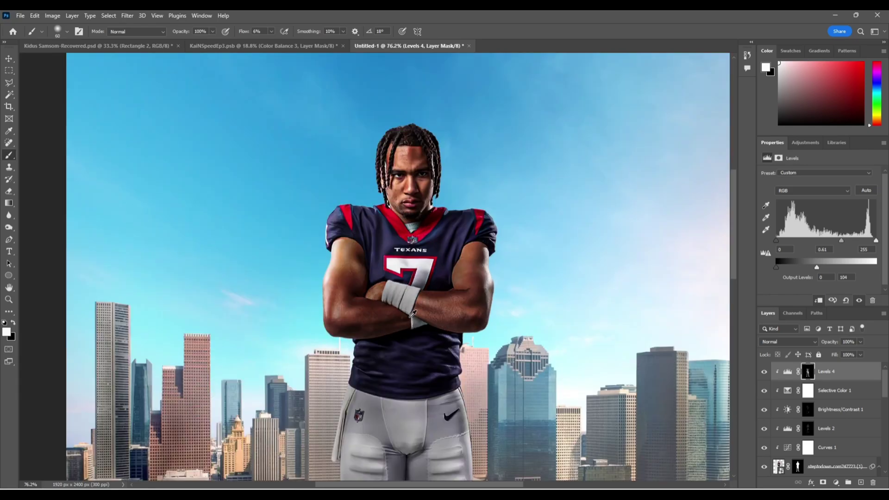
- Darken the shoulder and upper chest of the jersey on the Levels 4 mask with a brush of about 23 px
{"action": "scroll", "coordinate": [410, 244], "scroll_direction": "up", "scroll_amount": 3}
{"action": "scroll", "coordinate": [410, 243], "scroll_direction": "up", "scroll_amount": 7}
{"action": "key", "text": "bracketleft"}
{"action": "key", "text": "bracketleft"}
{"action": "key", "text": "bracketleft"}
{"action": "key", "text": "bracketleft"}
{"action": "key", "text": "bracketleft"}
{"action": "key", "text": "bracketleft"}
{"action": "mouse_move", "coordinate": [173, 295]}
{"action": "left_mouse_down"}
{"action": "mouse_move", "coordinate": [209, 335]}
{"action": "mouse_move", "coordinate": [275, 284]}
{"action": "left_mouse_up"}
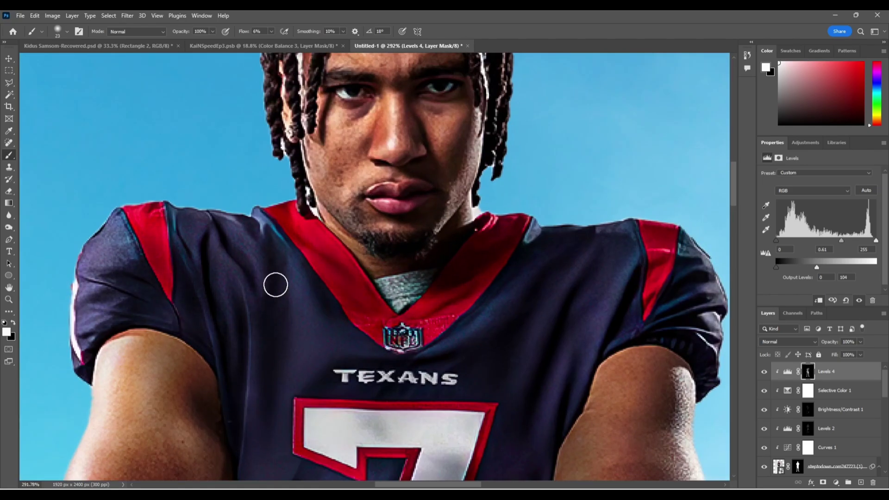
- Add shadow around the face by painting white on the Levels 4 mask with a brush of about 14 px
{"action": "scroll", "coordinate": [275, 284], "scroll_direction": "up", "scroll_amount": 3}
{"action": "mouse_move", "coordinate": [343, 278]}
{"action": "left_mouse_down"}
{"action": "mouse_move", "coordinate": [453, 358]}
{"action": "mouse_move", "coordinate": [363, 173]}
{"action": "mouse_move", "coordinate": [329, 268]}
{"action": "left_mouse_up"}
{"action": "scroll", "coordinate": [397, 176], "scroll_direction": "down", "scroll_amount": 3}
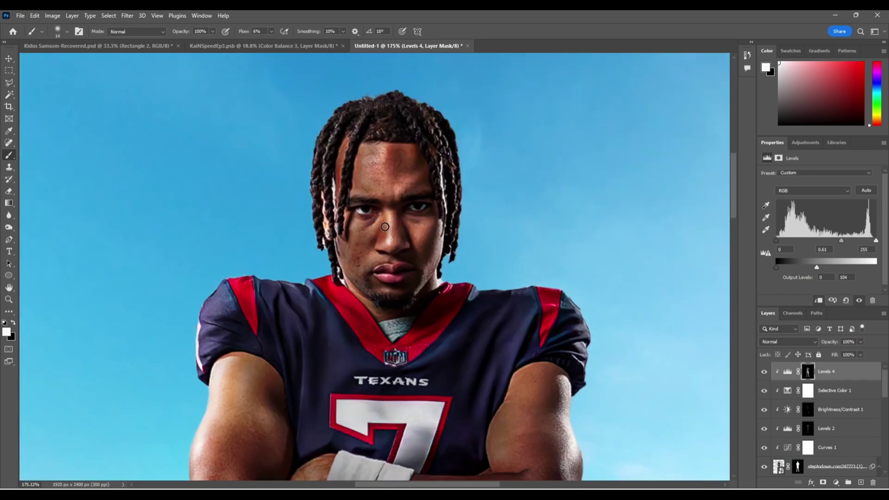
{"action": "left_click_drag", "start_coordinate": [409, 226], "coordinate": [421, 257]}
{"action": "key", "text": "x"}
{"action": "scroll", "coordinate": [420, 253], "scroll_direction": "down", "scroll_amount": 10}
{"action": "scroll", "coordinate": [387, 180], "scroll_direction": "up", "scroll_amount": 2}
{"action": "key", "text": "bracketright"}
{"action": "key", "text": "bracketright"}
{"action": "key", "text": "bracketright"}
{"action": "key", "text": "bracketright"}
{"action": "key", "text": "bracketright"}
{"action": "key", "text": "bracketright"}
{"action": "key", "text": "bracketright"}
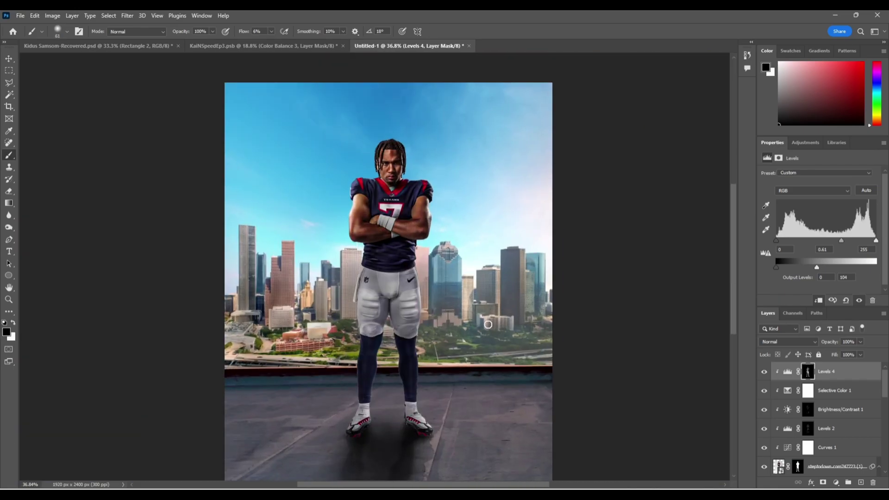
{"action": "scroll", "coordinate": [479, 323], "scroll_direction": "down", "scroll_amount": 1}
{"action": "scroll", "coordinate": [466, 331], "scroll_direction": "right", "scroll_amount": 1}
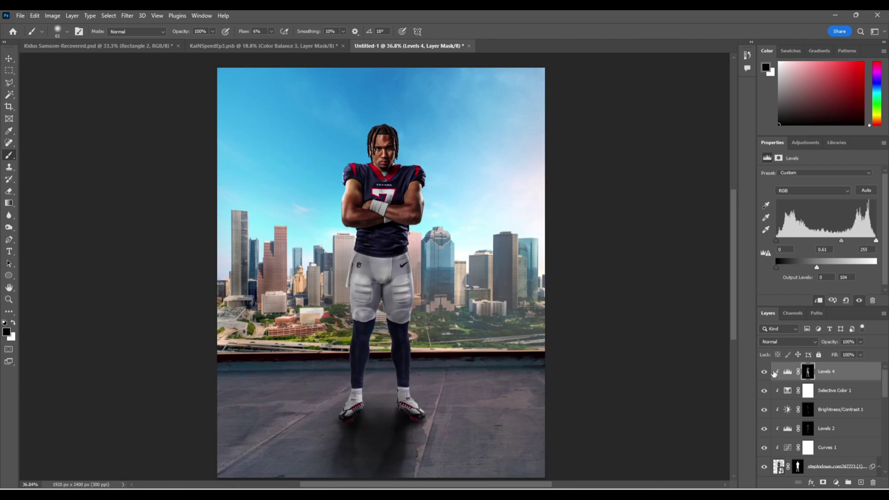
- Compare the image with the Levels 4 layer hidden and shown
{"action": "left_click", "coordinate": [766, 371]}
{"action": "left_click", "coordinate": [767, 371]}
{"action": "left_click", "coordinate": [767, 372]}
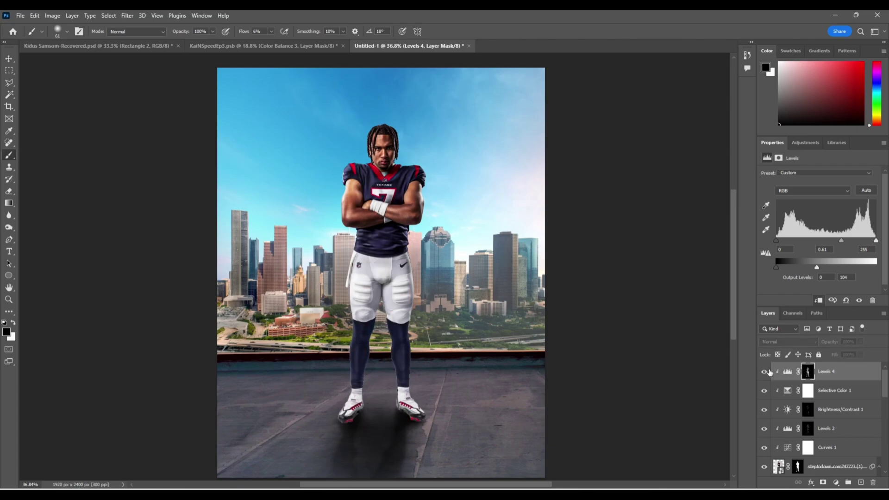
{"action": "left_click", "coordinate": [766, 371]}
{"action": "left_click", "coordinate": [767, 371]}
{"action": "left_click", "coordinate": [767, 371]}
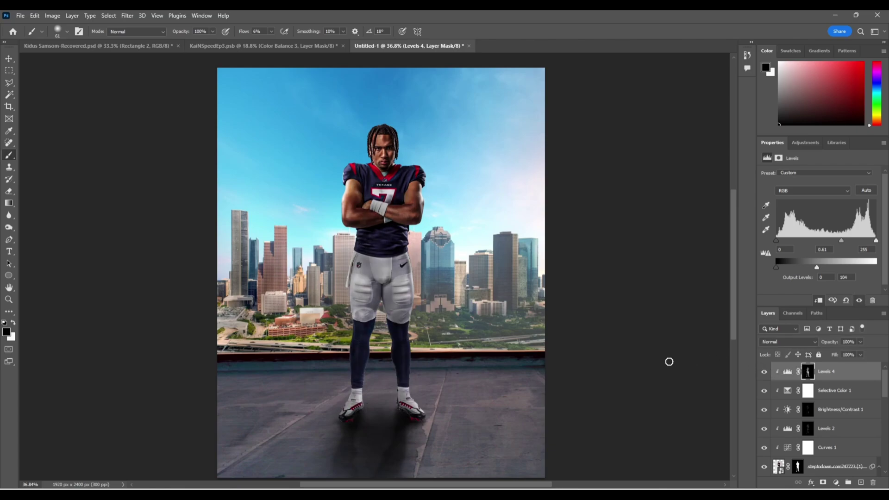
- Deepen the shading on the front of the trousers with white mask strokes, starting at about 192 px, checking against the hidden layer
{"action": "key", "text": "x"}
{"action": "right_click", "coordinate": [373, 286], "text": "alt"}
{"action": "mouse_move", "coordinate": [383, 267]}
{"action": "left_mouse_down"}
{"action": "mouse_move", "coordinate": [386, 284]}
{"action": "mouse_move", "coordinate": [393, 280]}
{"action": "left_mouse_up"}
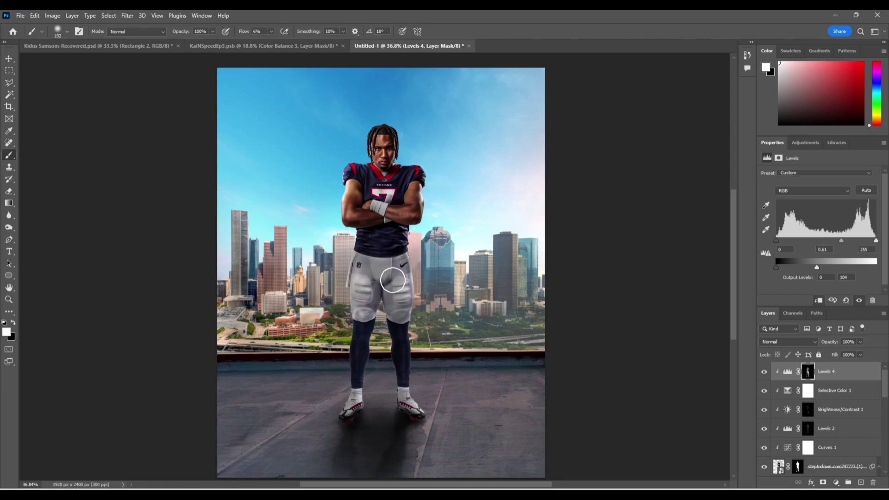
{"action": "left_click", "coordinate": [764, 372]}
{"action": "left_click", "coordinate": [765, 371]}
{"action": "left_click", "coordinate": [765, 372]}
{"action": "left_click", "coordinate": [765, 372]}
{"action": "left_click_drag", "start_coordinate": [372, 291], "coordinate": [363, 288]}
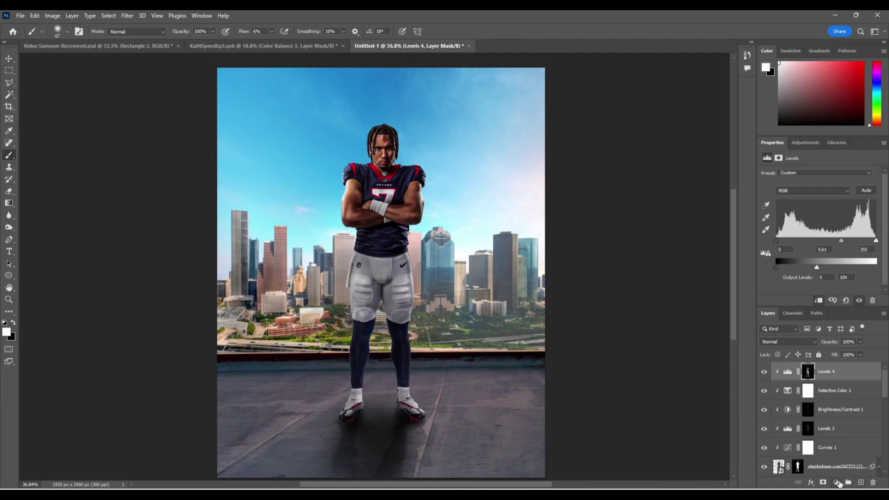
- Add a Gradient Map adjustment above Levels 4 and clip it to the player
{"action": "left_click", "coordinate": [838, 482]}
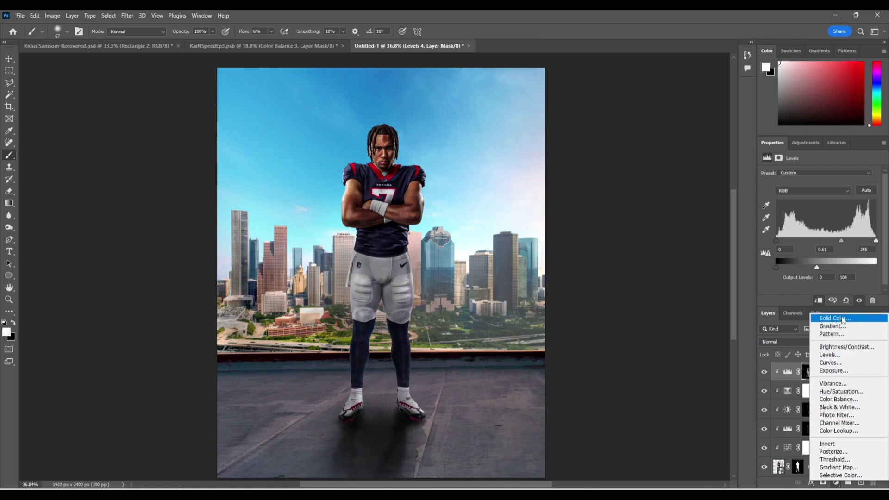
{"action": "left_click", "coordinate": [831, 467]}
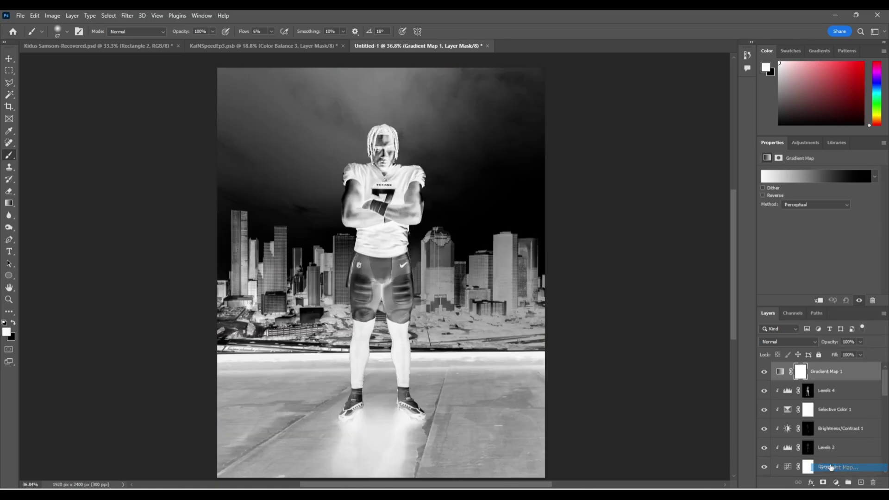
{"action": "right_click", "coordinate": [827, 373]}
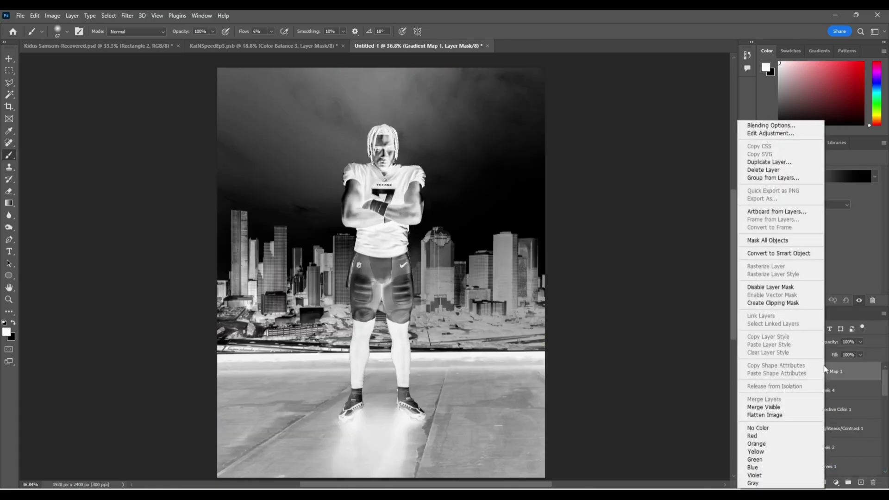
{"action": "left_click", "coordinate": [801, 302]}
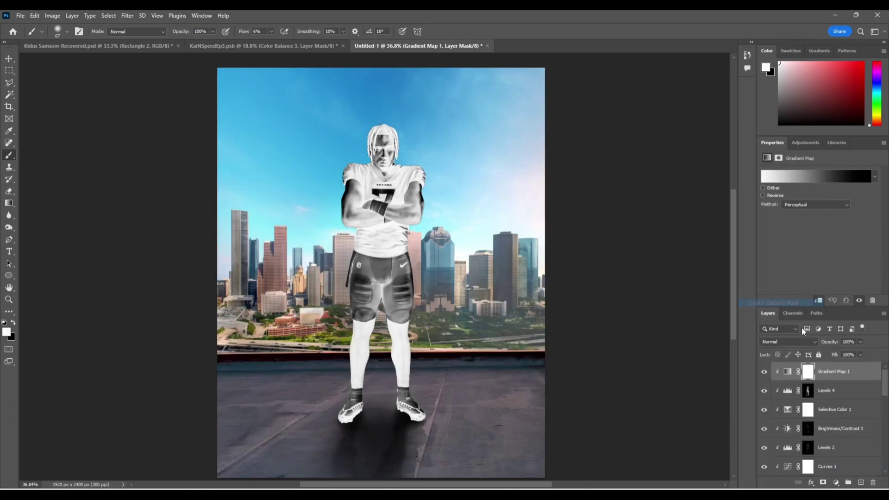
- Set the gradient map's starting colour stop to the blue #2287cb sampled from the upper sky
{"action": "left_click", "coordinate": [793, 374]}
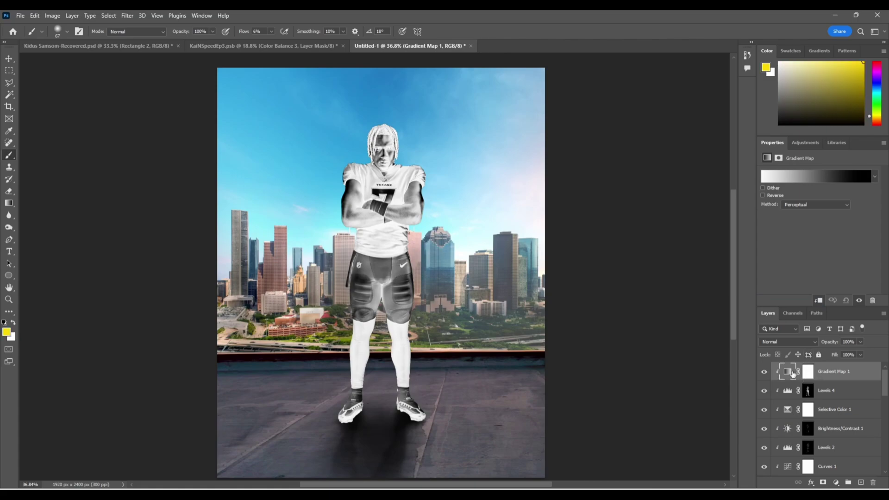
{"action": "left_click", "coordinate": [793, 172]}
{"action": "left_click", "coordinate": [569, 271]}
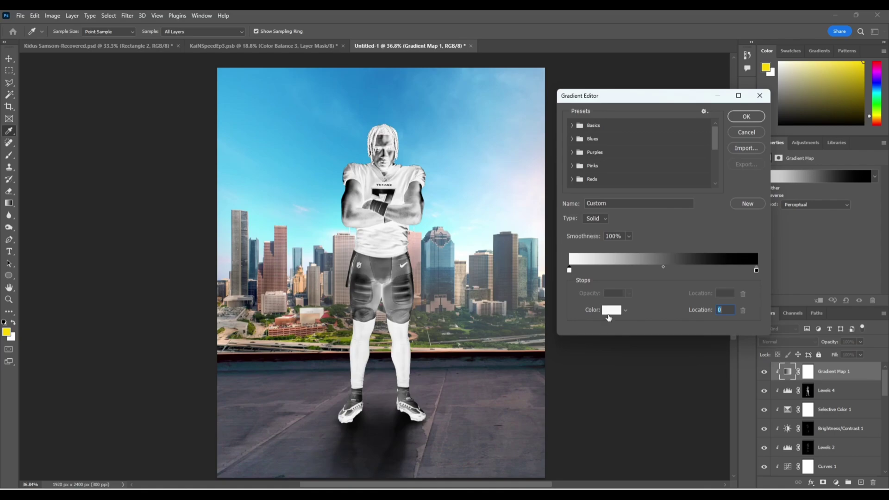
{"action": "left_click", "coordinate": [610, 310]}
{"action": "left_click_drag", "start_coordinate": [439, 111], "coordinate": [742, 122]}
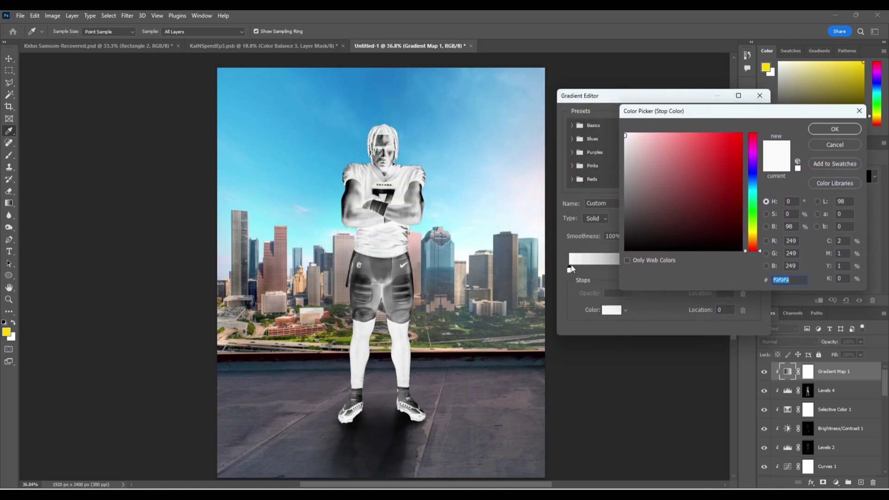
{"action": "left_click", "coordinate": [330, 70]}
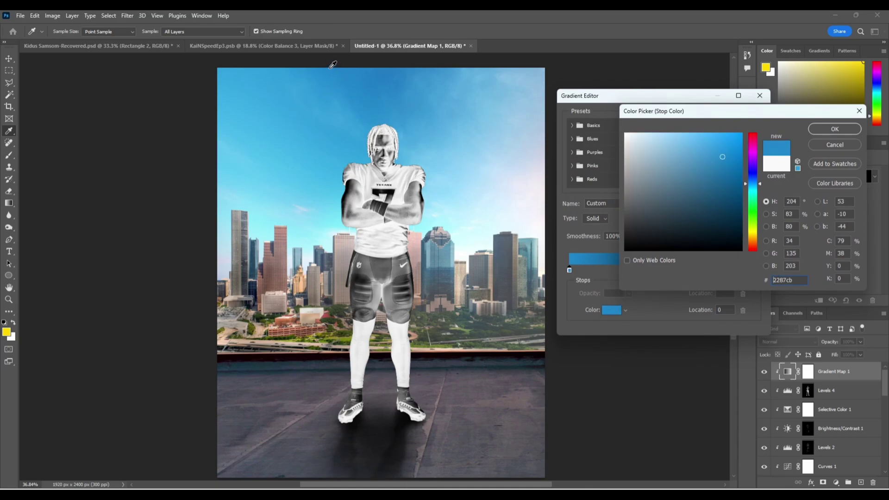
{"action": "left_click", "coordinate": [816, 128]}
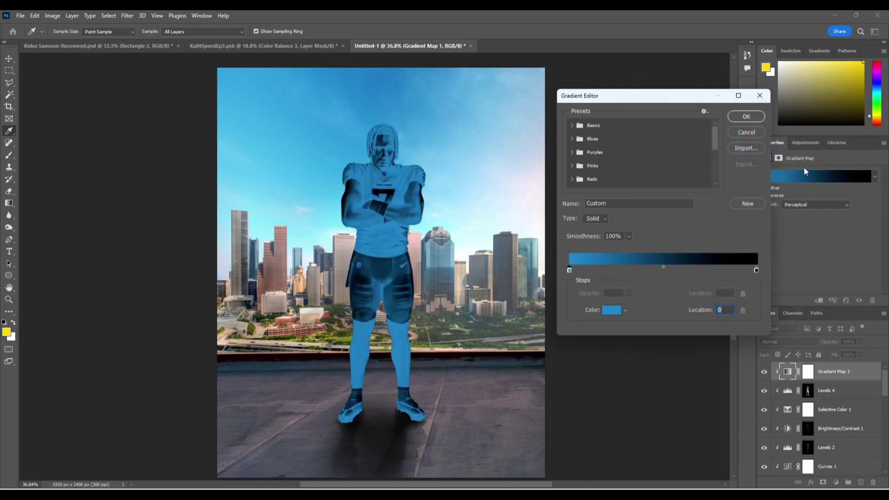
- Set the gradient map's end stop to the near-white #fff9f9 sampled from the bright sky edge and accept the gradient
{"action": "left_click", "coordinate": [757, 270]}
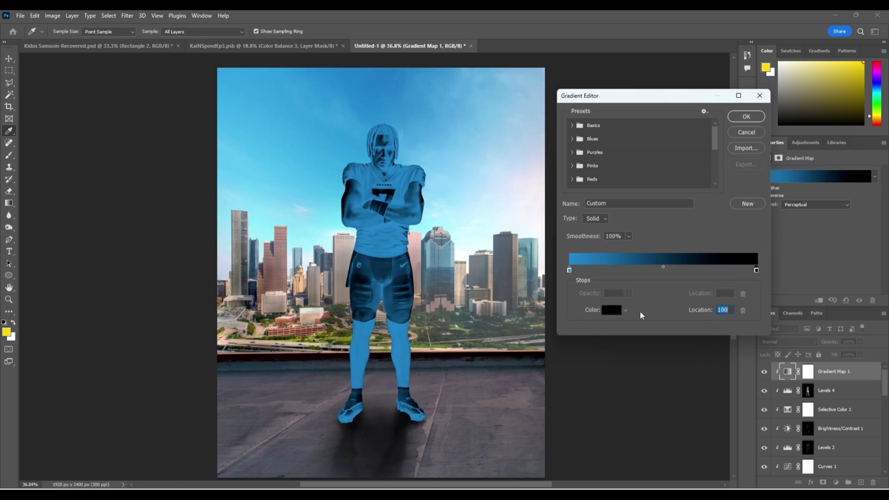
{"action": "left_click", "coordinate": [610, 313]}
{"action": "left_click", "coordinate": [544, 221]}
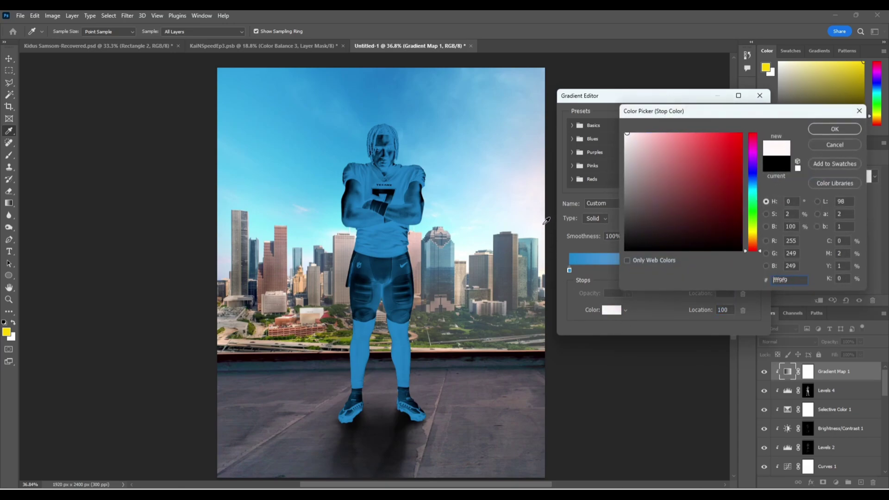
{"action": "left_click", "coordinate": [835, 129]}
{"action": "left_click", "coordinate": [727, 123]}
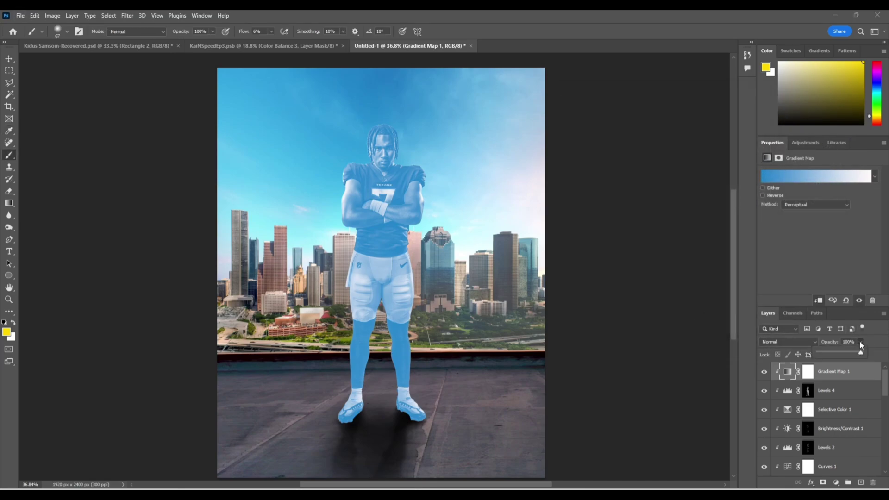
- Lower the Gradient Map 1 layer's opacity to 4%, comparing the player with the layer hidden and shown
{"action": "left_click_drag", "start_coordinate": [829, 355], "coordinate": [827, 355]}
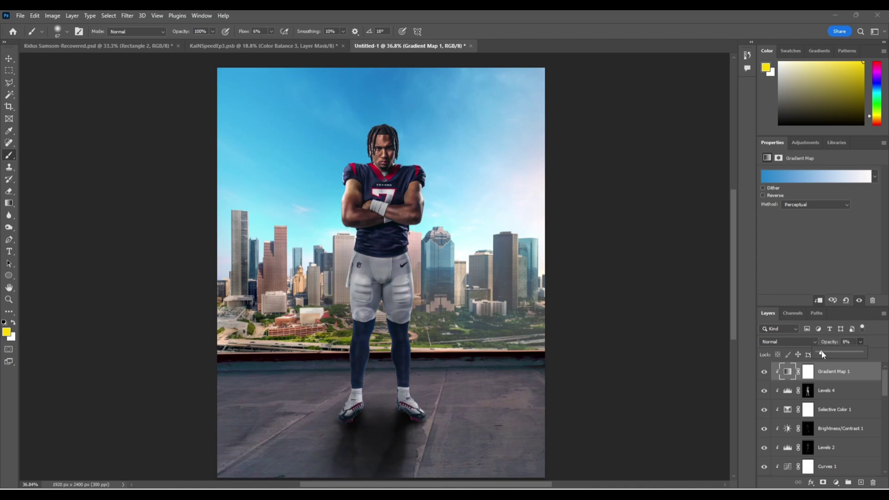
{"action": "left_click", "coordinate": [766, 372]}
{"action": "left_click", "coordinate": [766, 372]}
{"action": "left_click", "coordinate": [766, 372]}
{"action": "left_click", "coordinate": [766, 372]}
{"action": "left_click", "coordinate": [767, 372]}
{"action": "scroll", "coordinate": [433, 277], "scroll_direction": "down", "scroll_amount": 2}
{"action": "scroll", "coordinate": [403, 277], "scroll_direction": "up", "scroll_amount": 2}
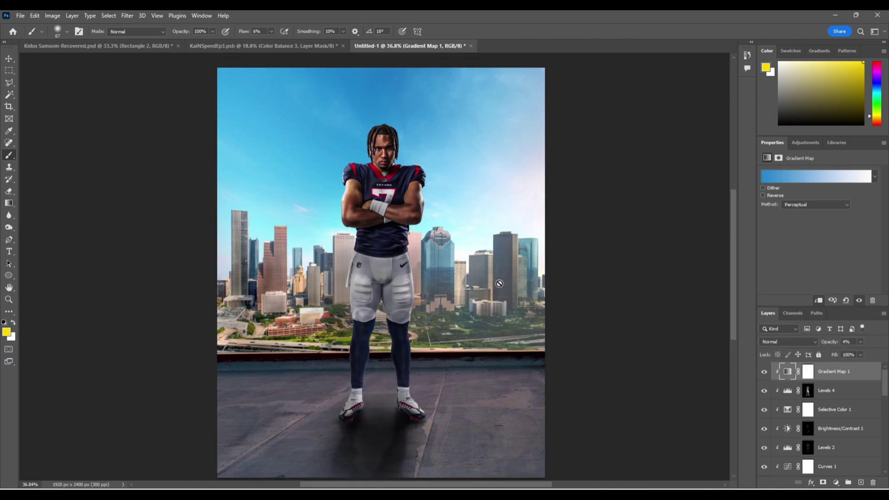
{"action": "scroll", "coordinate": [424, 308], "scroll_direction": "down", "scroll_amount": 1}
{"action": "scroll", "coordinate": [410, 307], "scroll_direction": "up", "scroll_amount": 1}
{"action": "scroll", "coordinate": [410, 306], "scroll_direction": "right", "scroll_amount": 1}
{"action": "scroll", "coordinate": [410, 306], "scroll_direction": "down", "scroll_amount": 1}
{"action": "scroll", "coordinate": [410, 307], "scroll_direction": "left", "scroll_amount": 1}
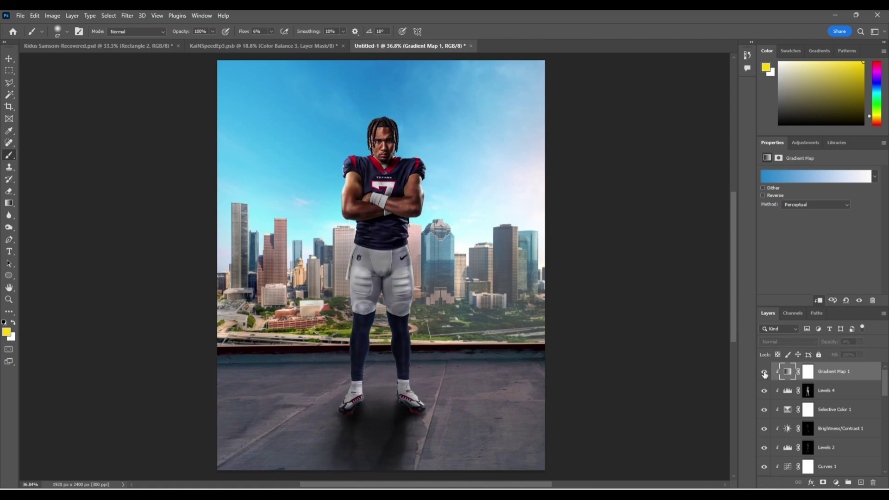
- Add a clipped Levels adjustment above Levels 4 with the output white level at 31, and invert its mask to black
{"action": "left_click", "coordinate": [830, 397]}
{"action": "scroll", "coordinate": [400, 352], "scroll_direction": "down", "scroll_amount": 1}
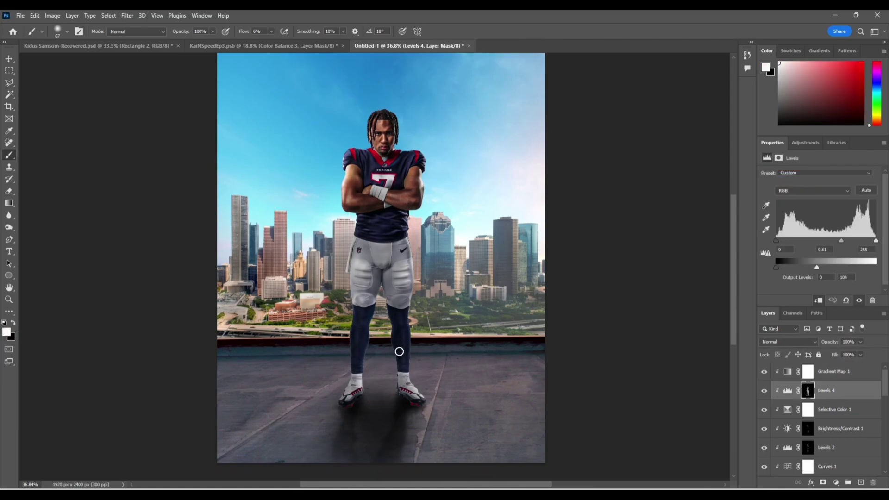
{"action": "scroll", "coordinate": [400, 351], "scroll_direction": "up", "scroll_amount": 1}
{"action": "left_click", "coordinate": [835, 485]}
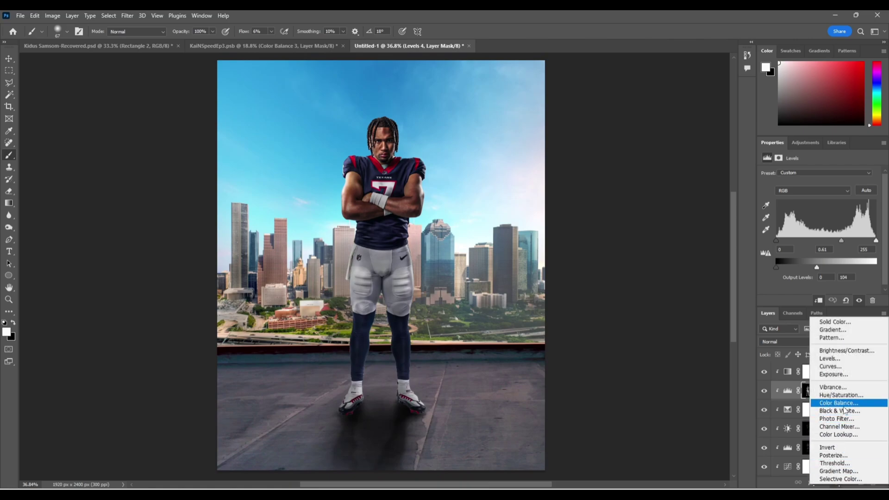
{"action": "left_click", "coordinate": [831, 359]}
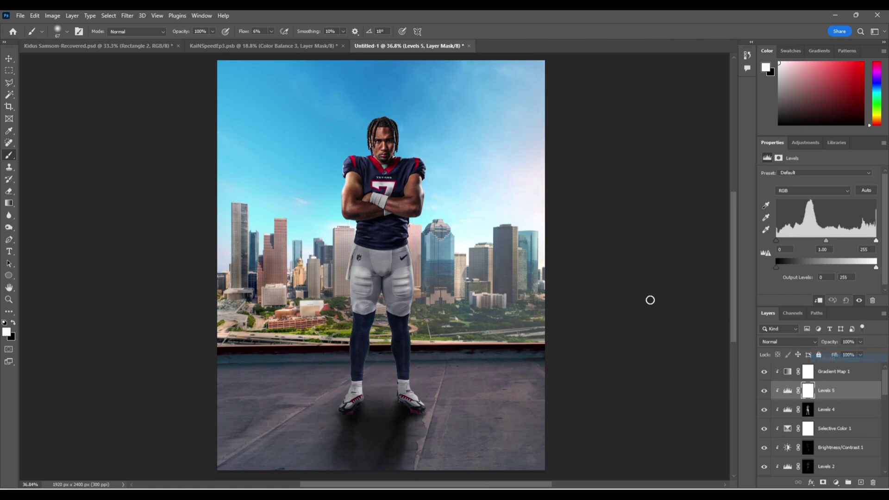
{"action": "left_click_drag", "start_coordinate": [873, 270], "coordinate": [814, 265]}
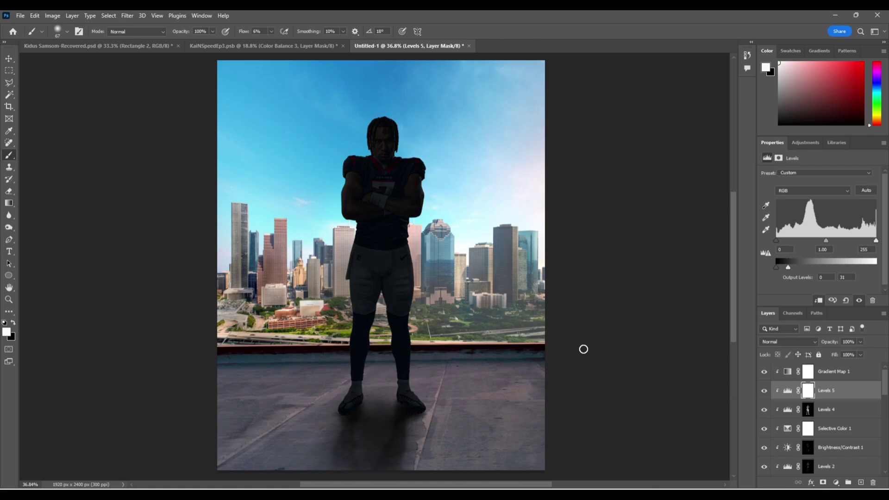
{"action": "key", "text": "ctrl+i"}
- Paint white on the Levels 5 mask to darken the inner undersides of both cleats, starting with a brush of about 33 px
{"action": "scroll", "coordinate": [353, 377], "scroll_direction": "down", "scroll_amount": 1}
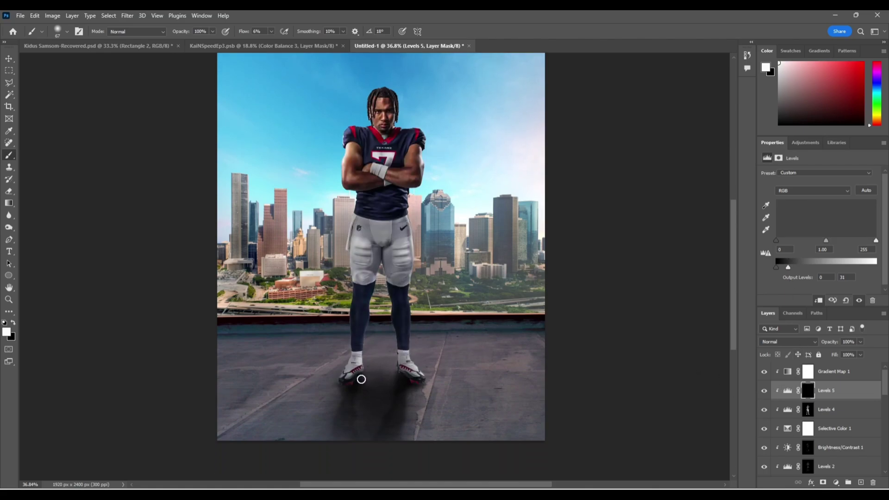
{"action": "scroll", "coordinate": [351, 373], "scroll_direction": "up", "scroll_amount": 3}
{"action": "scroll", "coordinate": [351, 373], "scroll_direction": "down", "scroll_amount": 5}
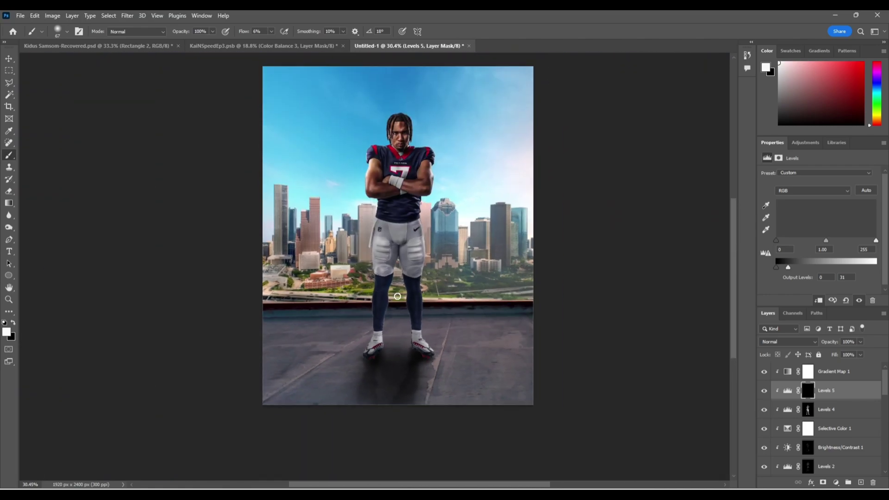
{"action": "scroll", "coordinate": [423, 417], "scroll_direction": "up", "scroll_amount": 6}
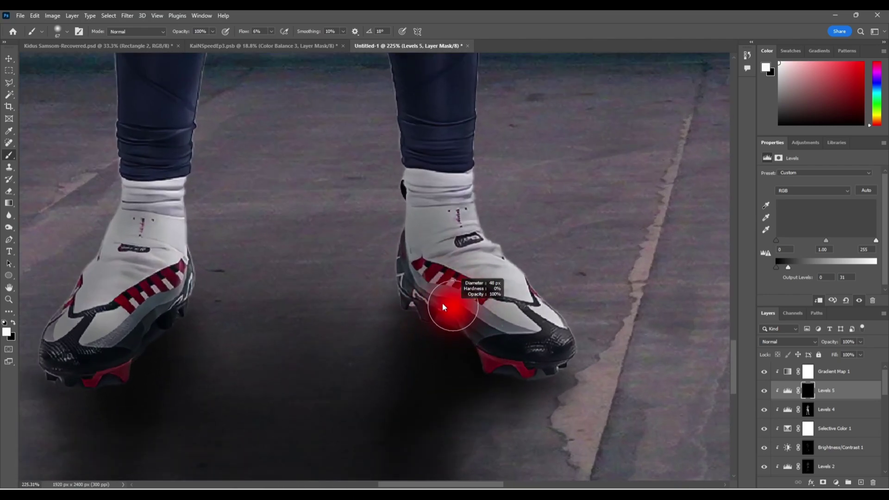
{"action": "left_click_drag", "start_coordinate": [411, 297], "coordinate": [431, 321]}
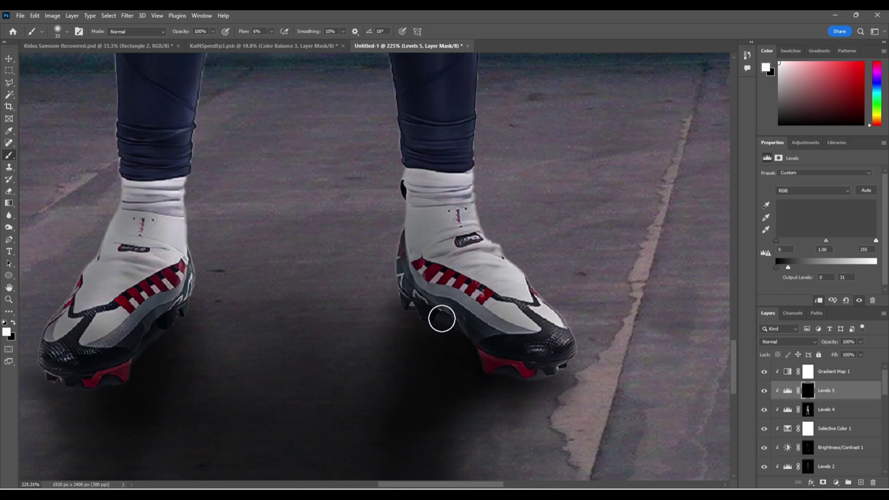
{"action": "key", "text": "bracketright"}
{"action": "key", "text": "bracketright"}
{"action": "mouse_move", "coordinate": [402, 311]}
{"action": "left_mouse_down"}
{"action": "mouse_move", "coordinate": [418, 296]}
{"action": "mouse_move", "coordinate": [418, 264]}
{"action": "mouse_move", "coordinate": [427, 335]}
{"action": "mouse_move", "coordinate": [500, 341]}
{"action": "mouse_move", "coordinate": [561, 306]}
{"action": "mouse_move", "coordinate": [450, 304]}
{"action": "mouse_move", "coordinate": [418, 201]}
{"action": "mouse_move", "coordinate": [442, 219]}
{"action": "mouse_move", "coordinate": [493, 303]}
{"action": "left_mouse_up"}
{"action": "left_click_drag", "start_coordinate": [180, 271], "coordinate": [263, 315]}
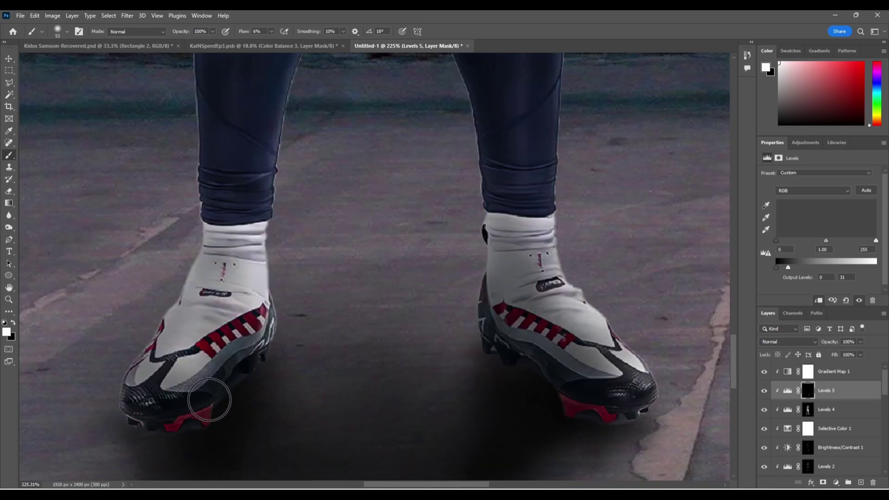
{"action": "mouse_move", "coordinate": [159, 393]}
{"action": "left_mouse_down"}
{"action": "mouse_move", "coordinate": [185, 371]}
{"action": "mouse_move", "coordinate": [275, 356]}
{"action": "mouse_move", "coordinate": [276, 320]}
{"action": "mouse_move", "coordinate": [195, 408]}
{"action": "mouse_move", "coordinate": [162, 427]}
{"action": "mouse_move", "coordinate": [130, 419]}
{"action": "mouse_move", "coordinate": [144, 370]}
{"action": "mouse_move", "coordinate": [228, 238]}
{"action": "mouse_move", "coordinate": [197, 274]}
{"action": "mouse_move", "coordinate": [208, 317]}
{"action": "mouse_move", "coordinate": [156, 359]}
{"action": "mouse_move", "coordinate": [192, 344]}
{"action": "mouse_move", "coordinate": [175, 367]}
{"action": "mouse_move", "coordinate": [254, 393]}
{"action": "left_mouse_up"}
- Darken the inner thighs of the trousers on the Levels 5 mask, enlarging the soft brush to about 55 px
{"action": "scroll", "coordinate": [442, 232], "scroll_direction": "down", "scroll_amount": 6}
{"action": "scroll", "coordinate": [447, 208], "scroll_direction": "up", "scroll_amount": 4}
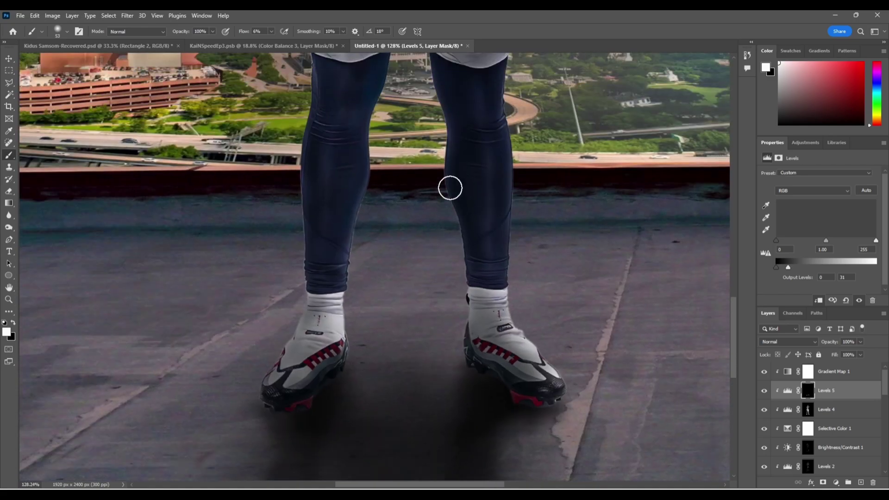
{"action": "scroll", "coordinate": [441, 225], "scroll_direction": "down", "scroll_amount": 2}
{"action": "scroll", "coordinate": [421, 185], "scroll_direction": "up", "scroll_amount": 5}
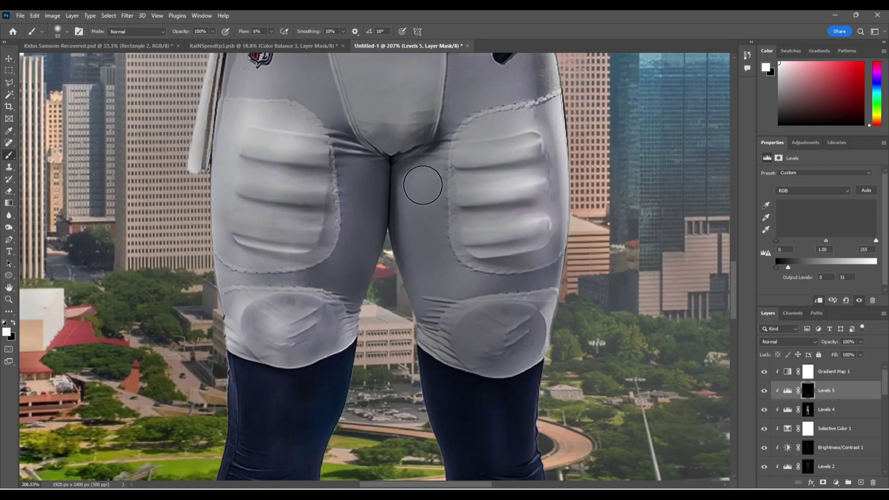
{"action": "mouse_move", "coordinate": [409, 238]}
{"action": "left_mouse_down"}
{"action": "mouse_move", "coordinate": [411, 311]}
{"action": "mouse_move", "coordinate": [387, 219]}
{"action": "mouse_move", "coordinate": [418, 337]}
{"action": "mouse_move", "coordinate": [421, 245]}
{"action": "mouse_move", "coordinate": [433, 327]}
{"action": "mouse_move", "coordinate": [412, 297]}
{"action": "mouse_move", "coordinate": [416, 267]}
{"action": "mouse_move", "coordinate": [439, 357]}
{"action": "mouse_move", "coordinate": [455, 351]}
{"action": "mouse_move", "coordinate": [441, 269]}
{"action": "mouse_move", "coordinate": [411, 286]}
{"action": "mouse_move", "coordinate": [441, 344]}
{"action": "mouse_move", "coordinate": [428, 273]}
{"action": "mouse_move", "coordinate": [403, 243]}
{"action": "mouse_move", "coordinate": [400, 267]}
{"action": "mouse_move", "coordinate": [425, 298]}
{"action": "mouse_move", "coordinate": [409, 211]}
{"action": "mouse_move", "coordinate": [425, 271]}
{"action": "left_mouse_up"}
{"action": "right_click", "coordinate": [432, 299], "text": "alt"}
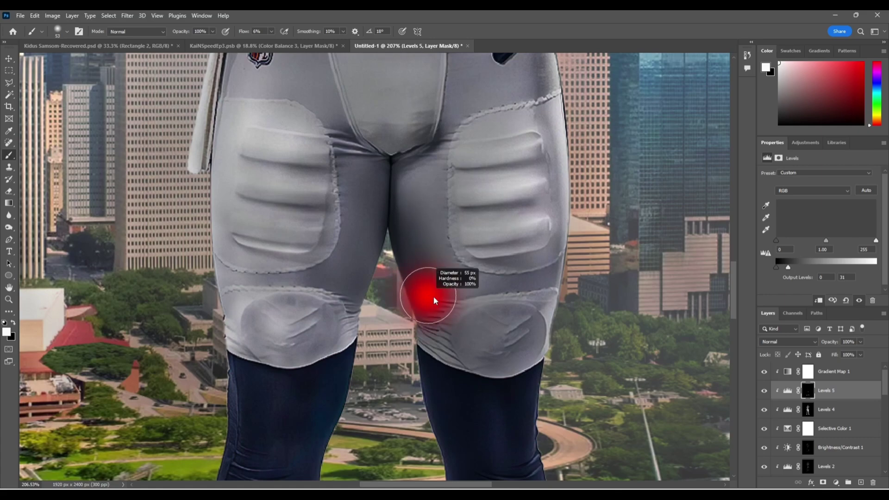
{"action": "mouse_move", "coordinate": [426, 307]}
{"action": "left_mouse_down"}
{"action": "mouse_move", "coordinate": [478, 281]}
{"action": "mouse_move", "coordinate": [416, 298]}
{"action": "mouse_move", "coordinate": [491, 282]}
{"action": "mouse_move", "coordinate": [432, 322]}
{"action": "mouse_move", "coordinate": [445, 418]}
{"action": "mouse_move", "coordinate": [428, 364]}
{"action": "mouse_move", "coordinate": [422, 373]}
{"action": "mouse_move", "coordinate": [447, 403]}
{"action": "mouse_move", "coordinate": [423, 214]}
{"action": "mouse_move", "coordinate": [455, 194]}
{"action": "mouse_move", "coordinate": [399, 207]}
{"action": "mouse_move", "coordinate": [412, 283]}
{"action": "mouse_move", "coordinate": [341, 308]}
{"action": "mouse_move", "coordinate": [385, 273]}
{"action": "mouse_move", "coordinate": [340, 302]}
{"action": "mouse_move", "coordinate": [449, 158]}
{"action": "mouse_move", "coordinate": [359, 203]}
{"action": "mouse_move", "coordinate": [453, 148]}
{"action": "mouse_move", "coordinate": [403, 149]}
{"action": "mouse_move", "coordinate": [414, 130]}
{"action": "mouse_move", "coordinate": [395, 225]}
{"action": "mouse_move", "coordinate": [426, 238]}
{"action": "mouse_move", "coordinate": [378, 188]}
{"action": "mouse_move", "coordinate": [345, 218]}
{"action": "mouse_move", "coordinate": [340, 143]}
{"action": "left_mouse_up"}
- Deepen the shadow around the crotch and knees of the trousers on the Levels 5 mask with a brush of about 132 px
{"action": "right_click", "coordinate": [451, 98], "text": "alt"}
{"action": "left_click_drag", "start_coordinate": [451, 98], "coordinate": [395, 125]}
{"action": "scroll", "coordinate": [442, 311], "scroll_direction": "up", "scroll_amount": 1}
{"action": "left_click_drag", "start_coordinate": [296, 352], "coordinate": [297, 405]}
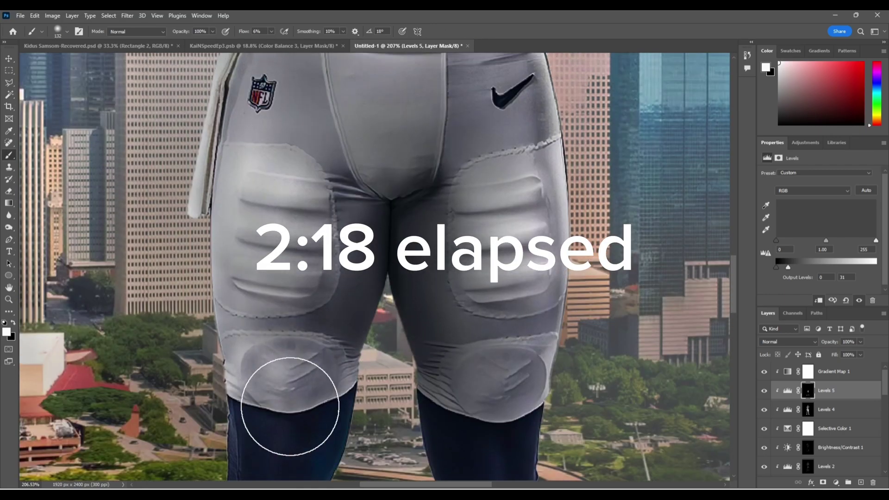
{"action": "scroll", "coordinate": [360, 293], "scroll_direction": "up", "scroll_amount": 4}
{"action": "scroll", "coordinate": [361, 293], "scroll_direction": "down", "scroll_amount": 4}
{"action": "left_click_drag", "start_coordinate": [362, 292], "coordinate": [352, 272]}
{"action": "right_click", "coordinate": [352, 278], "text": "alt"}
- Darken the tucked hand and the white wrist wrap on the Levels 5 mask, starting with a brush of about 25 px
{"action": "scroll", "coordinate": [330, 288], "scroll_direction": "up", "scroll_amount": 2}
{"action": "scroll", "coordinate": [346, 189], "scroll_direction": "up", "scroll_amount": 13}
{"action": "right_click", "coordinate": [346, 229], "text": "alt"}
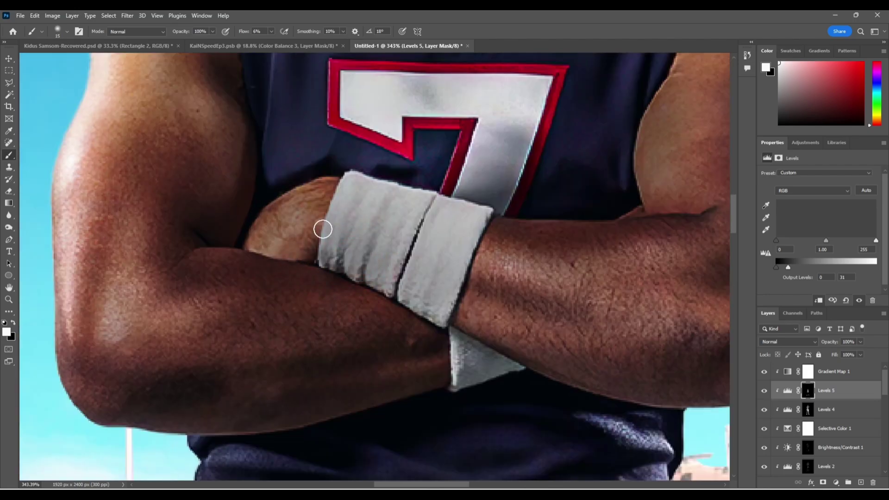
{"action": "mouse_move", "coordinate": [324, 228]}
{"action": "left_mouse_down"}
{"action": "mouse_move", "coordinate": [359, 279]}
{"action": "mouse_move", "coordinate": [403, 252]}
{"action": "mouse_move", "coordinate": [431, 273]}
{"action": "mouse_move", "coordinate": [403, 312]}
{"action": "mouse_move", "coordinate": [283, 239]}
{"action": "mouse_move", "coordinate": [403, 260]}
{"action": "left_mouse_up"}
{"action": "key", "text": "bracketright"}
{"action": "scroll", "coordinate": [304, 239], "scroll_direction": "down", "scroll_amount": 9}
{"action": "scroll", "coordinate": [278, 222], "scroll_direction": "up", "scroll_amount": 5}
{"action": "right_click", "coordinate": [318, 250], "text": "alt"}
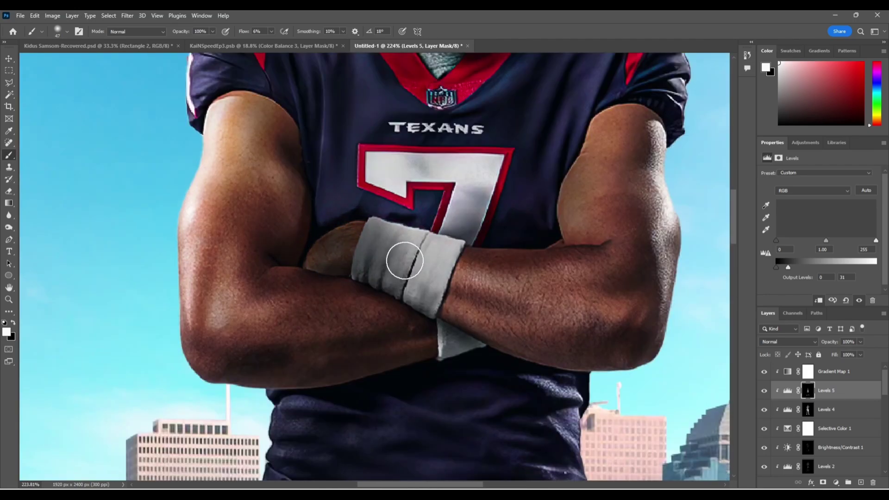
- Move the Levels 4 and Levels 5 layers above Gradient Map 1 and target the Levels 5 mask
{"action": "left_click", "coordinate": [834, 409], "text": "shift"}
{"action": "left_click_drag", "start_coordinate": [833, 390], "coordinate": [833, 365]}
{"action": "left_click", "coordinate": [808, 371]}
- Shade the wrist wrap, its lower end and the inner upper arm beside the jersey number with resized white mask strokes
{"action": "mouse_move", "coordinate": [382, 268]}
{"action": "left_mouse_down"}
{"action": "mouse_move", "coordinate": [589, 380]}
{"action": "mouse_move", "coordinate": [459, 324]}
{"action": "left_mouse_up"}
{"action": "scroll", "coordinate": [482, 315], "scroll_direction": "right", "scroll_amount": 3}
{"action": "mouse_move", "coordinate": [451, 208]}
{"action": "left_mouse_down"}
{"action": "mouse_move", "coordinate": [488, 125]}
{"action": "mouse_move", "coordinate": [448, 180]}
{"action": "mouse_move", "coordinate": [510, 130]}
{"action": "mouse_move", "coordinate": [494, 220]}
{"action": "left_mouse_up"}
{"action": "key", "text": "bracketright"}
{"action": "key", "text": "bracketright"}
{"action": "key", "text": "bracketright"}
{"action": "scroll", "coordinate": [494, 221], "scroll_direction": "left", "scroll_amount": 3}
{"action": "key", "text": "bracketleft"}
{"action": "key", "text": "bracketleft"}
{"action": "key", "text": "bracketleft"}
{"action": "key", "text": "bracketleft"}
{"action": "key", "text": "bracketleft"}
{"action": "left_click_drag", "start_coordinate": [423, 319], "coordinate": [399, 360]}
- Darken the other forearm and upper arm below the sleeve on the Levels 5 mask, starting with a brush of about 31 px
{"action": "right_click", "coordinate": [205, 367], "text": "alt"}
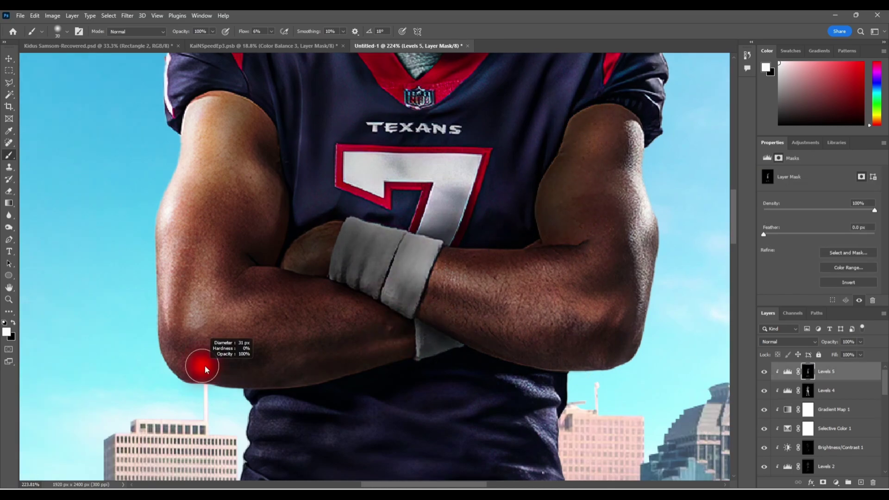
{"action": "mouse_move", "coordinate": [333, 320]}
{"action": "left_mouse_down"}
{"action": "mouse_move", "coordinate": [193, 265]}
{"action": "mouse_move", "coordinate": [254, 326]}
{"action": "left_mouse_up"}
{"action": "scroll", "coordinate": [282, 325], "scroll_direction": "up", "scroll_amount": 2}
{"action": "scroll", "coordinate": [282, 325], "scroll_direction": "left", "scroll_amount": 1}
{"action": "left_click_drag", "start_coordinate": [283, 164], "coordinate": [243, 181]}
{"action": "right_click", "coordinate": [297, 244], "text": "alt"}
{"action": "left_click_drag", "start_coordinate": [291, 246], "coordinate": [272, 175]}
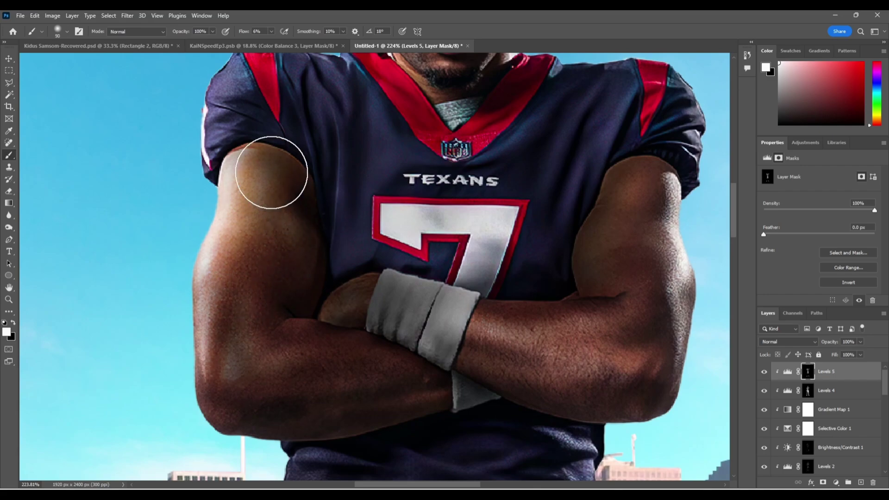
- Add shadow over the jersey's chest lettering and collar area with white strokes on the Levels 5 mask
{"action": "scroll", "coordinate": [324, 241], "scroll_direction": "up", "scroll_amount": 3}
{"action": "right_click", "coordinate": [393, 306], "text": "alt"}
{"action": "right_click", "coordinate": [393, 305], "text": "alt"}
{"action": "left_click_drag", "start_coordinate": [408, 303], "coordinate": [486, 340]}
{"action": "left_click_drag", "start_coordinate": [458, 209], "coordinate": [384, 224]}
- Deepen the shadows on the face around the cheek and nose on the Levels 5 mask with a brush of about 16 px
{"action": "scroll", "coordinate": [416, 237], "scroll_direction": "up", "scroll_amount": 3}
{"action": "scroll", "coordinate": [436, 245], "scroll_direction": "right", "scroll_amount": 1}
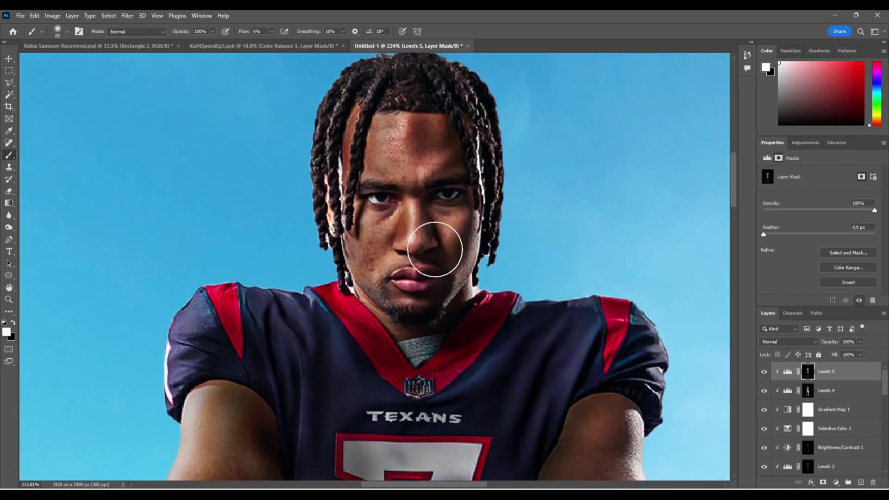
{"action": "right_click", "coordinate": [439, 250], "text": "alt"}
{"action": "mouse_move", "coordinate": [348, 288]}
{"action": "left_mouse_down"}
{"action": "mouse_move", "coordinate": [348, 264]}
{"action": "mouse_move", "coordinate": [363, 246]}
{"action": "mouse_move", "coordinate": [368, 166]}
{"action": "mouse_move", "coordinate": [402, 250]}
{"action": "left_mouse_up"}
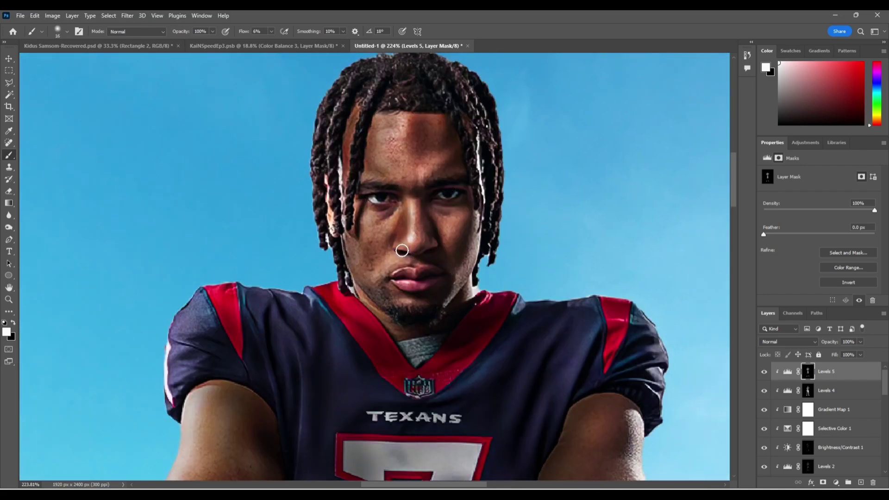
- Switch the Levels 5 mask brush to black, enlarge it to 100 px and bring the whole composite into view
{"action": "key", "text": "x"}
{"action": "scroll", "coordinate": [351, 238], "scroll_direction": "down", "scroll_amount": 3}
{"action": "key", "text": "bracketright"}
{"action": "key", "text": "bracketright"}
{"action": "key", "text": "bracketright"}
{"action": "key", "text": "bracketright"}
{"action": "key", "text": "bracketright"}
{"action": "key", "text": "bracketright"}
{"action": "key", "text": "bracketright"}
{"action": "key", "text": "bracketright"}
{"action": "key", "text": "bracketright"}
{"action": "key", "text": "bracketright"}
{"action": "scroll", "coordinate": [402, 223], "scroll_direction": "down", "scroll_amount": 3}
{"action": "scroll", "coordinate": [402, 331], "scroll_direction": "up", "scroll_amount": 1}
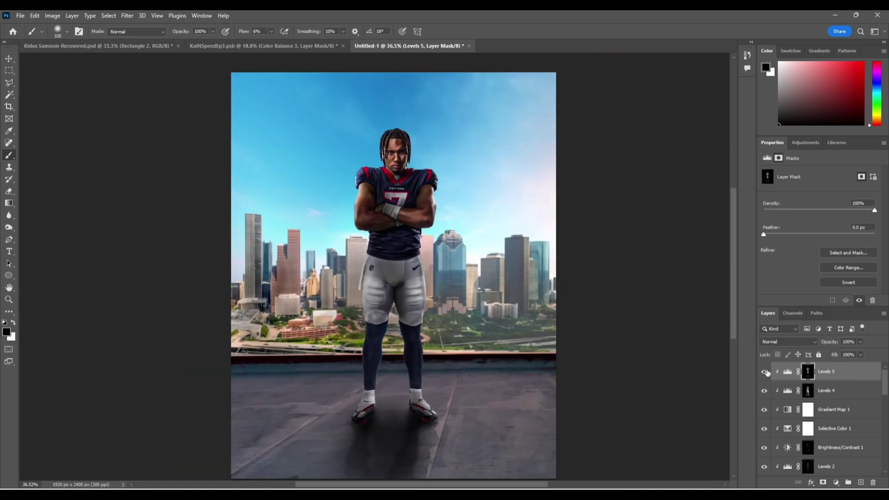
- Compare the whole composite with the Levels 5 shadow layer hidden and shown
{"action": "left_click", "coordinate": [764, 372]}
{"action": "left_click", "coordinate": [764, 371]}
{"action": "left_click", "coordinate": [765, 372]}
{"action": "left_click", "coordinate": [765, 372]}
{"action": "left_click", "coordinate": [765, 371]}
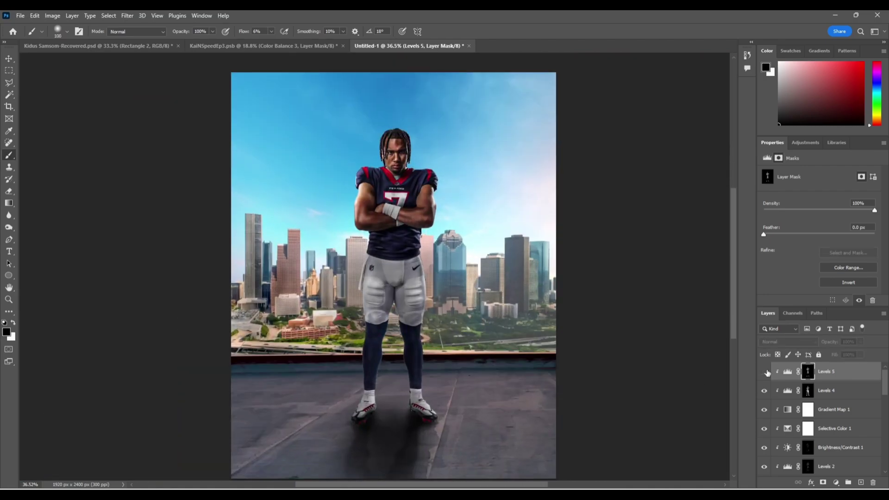
{"action": "left_click", "coordinate": [765, 372]}
{"action": "left_click", "coordinate": [765, 372]}
{"action": "left_click", "coordinate": [766, 373]}
{"action": "left_click", "coordinate": [766, 372]}
{"action": "left_click", "coordinate": [765, 372]}
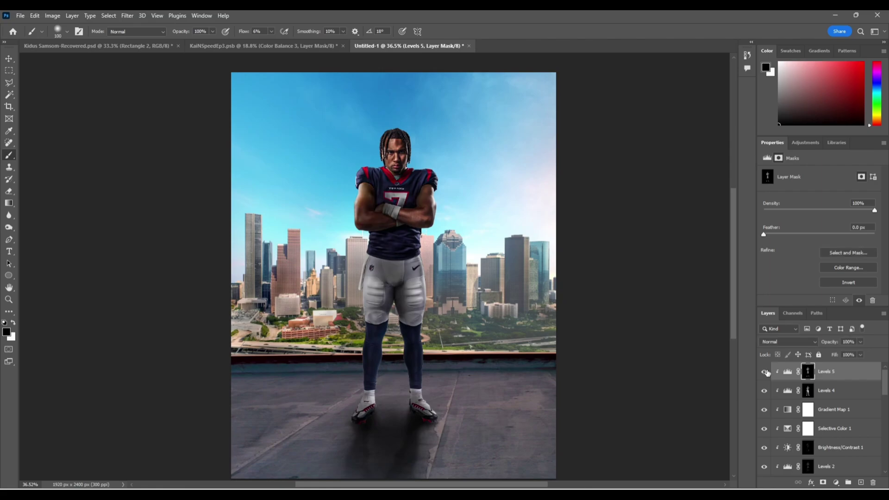
{"action": "left_click", "coordinate": [765, 372]}
{"action": "left_click", "coordinate": [765, 373]}
- Switch the Levels 5 mask brush to white and check the player's upper body up close with Levels 5 hidden and shown
{"action": "key", "text": "x"}
{"action": "scroll", "coordinate": [393, 249], "scroll_direction": "up", "scroll_amount": 1}
{"action": "scroll", "coordinate": [462, 217], "scroll_direction": "up", "scroll_amount": 1}
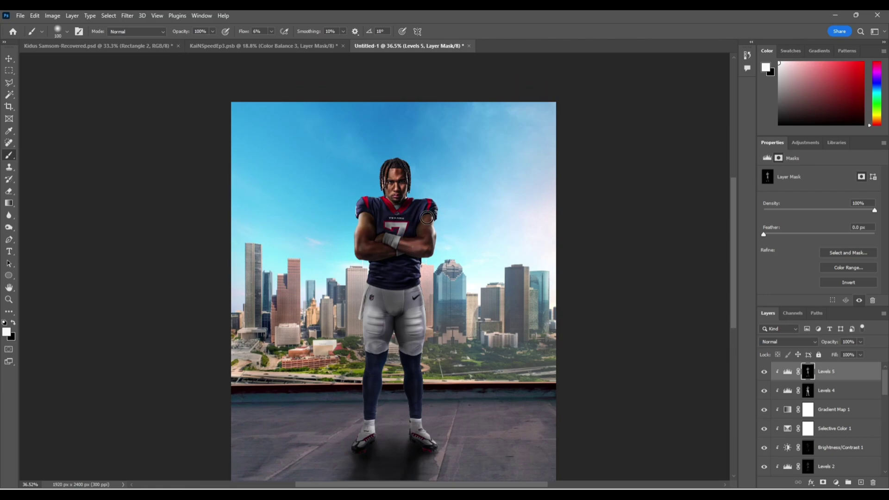
{"action": "scroll", "coordinate": [463, 216], "scroll_direction": "up", "scroll_amount": 3}
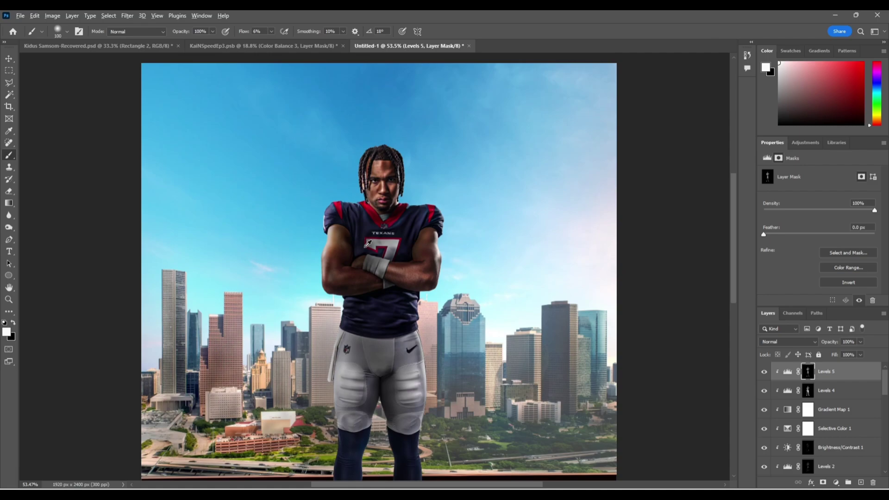
{"action": "scroll", "coordinate": [363, 244], "scroll_direction": "up", "scroll_amount": 2}
{"action": "scroll", "coordinate": [428, 233], "scroll_direction": "up", "scroll_amount": 2}
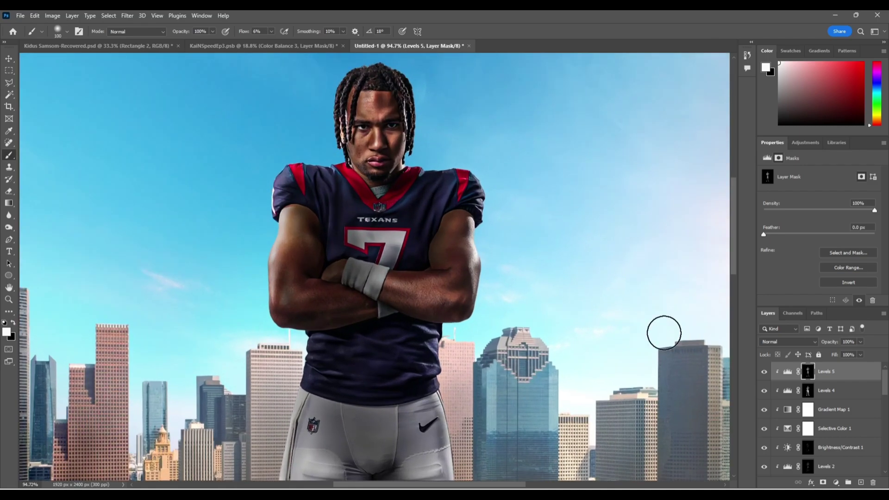
{"action": "left_click", "coordinate": [765, 378]}
{"action": "left_click", "coordinate": [765, 377]}
{"action": "left_click", "coordinate": [765, 378]}
{"action": "left_click", "coordinate": [765, 377]}
{"action": "left_click", "coordinate": [761, 374]}
- Examine how the Levels 5 shadows change the full figure against the skyline by hiding and showing the layer
{"action": "scroll", "coordinate": [323, 220], "scroll_direction": "down", "scroll_amount": 5}
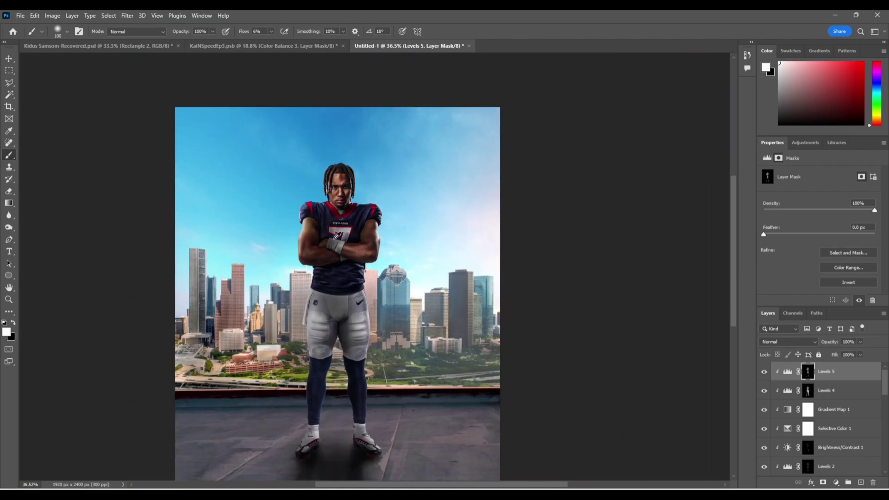
{"action": "left_click", "coordinate": [760, 377]}
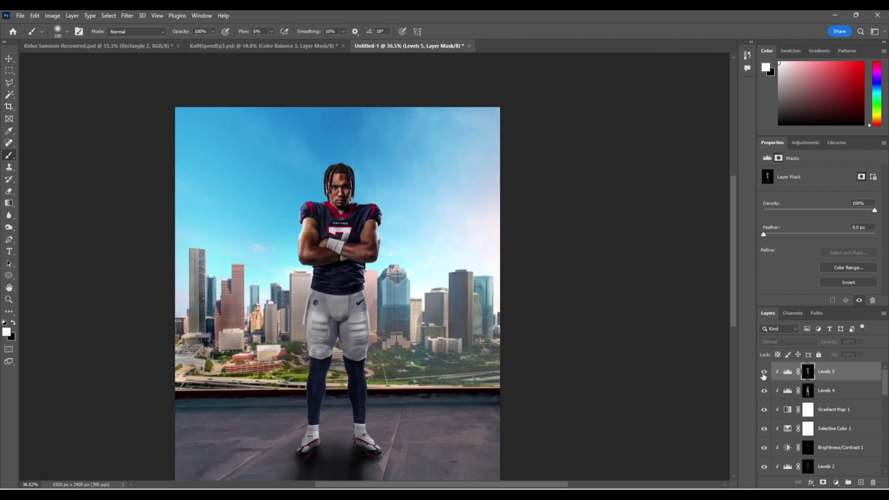
{"action": "left_click", "coordinate": [760, 378]}
{"action": "left_click", "coordinate": [760, 377]}
{"action": "left_click", "coordinate": [760, 377]}
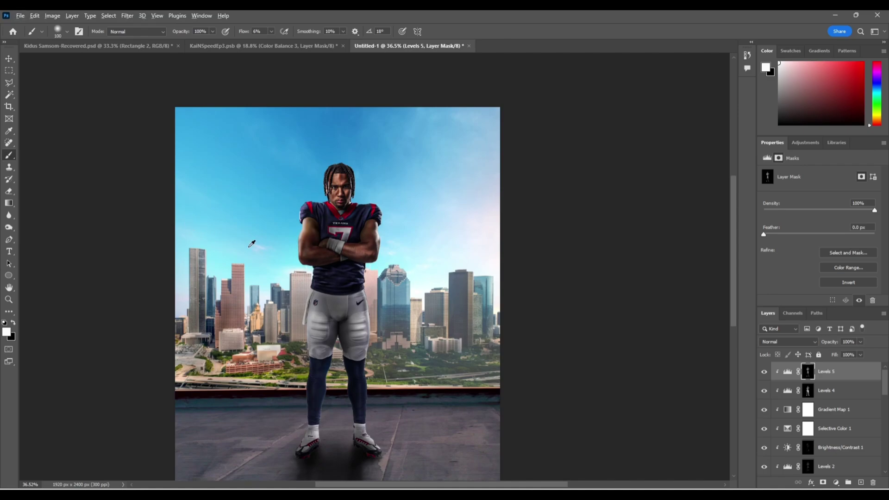
- Inspect the shading on the player's face, arms and jersey by repeatedly hiding and showing Levels 5
{"action": "scroll", "coordinate": [319, 265], "scroll_direction": "up", "scroll_amount": 3}
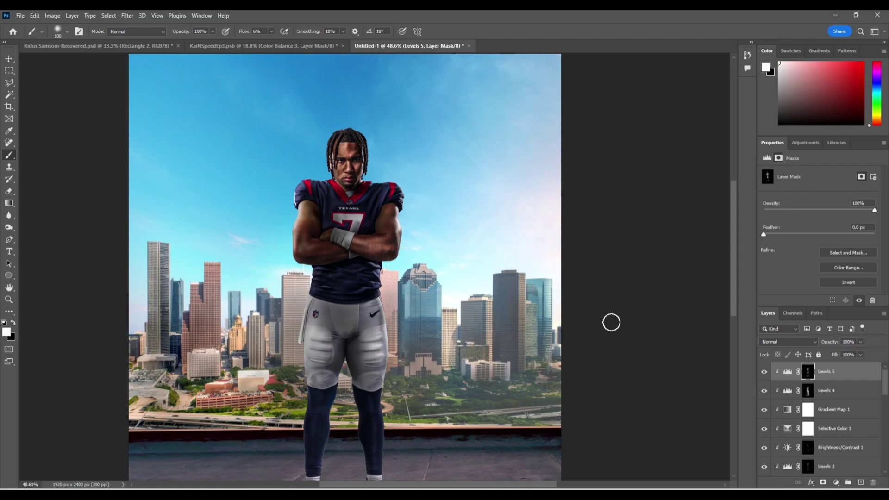
{"action": "left_click", "coordinate": [765, 371]}
{"action": "left_click", "coordinate": [764, 371]}
{"action": "left_click", "coordinate": [765, 371]}
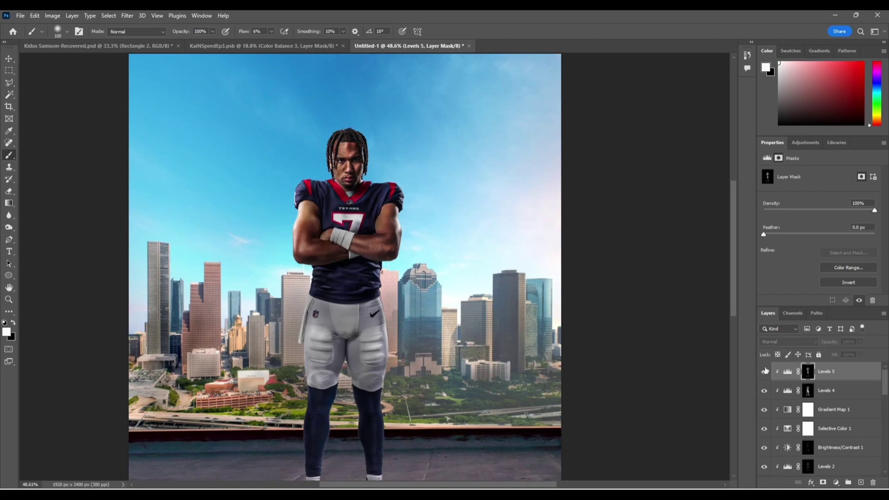
{"action": "left_click", "coordinate": [764, 371]}
{"action": "left_click", "coordinate": [765, 371]}
{"action": "left_click", "coordinate": [765, 371]}
{"action": "left_click", "coordinate": [765, 371]}
{"action": "left_click", "coordinate": [765, 371]}
{"action": "left_click", "coordinate": [765, 371]}
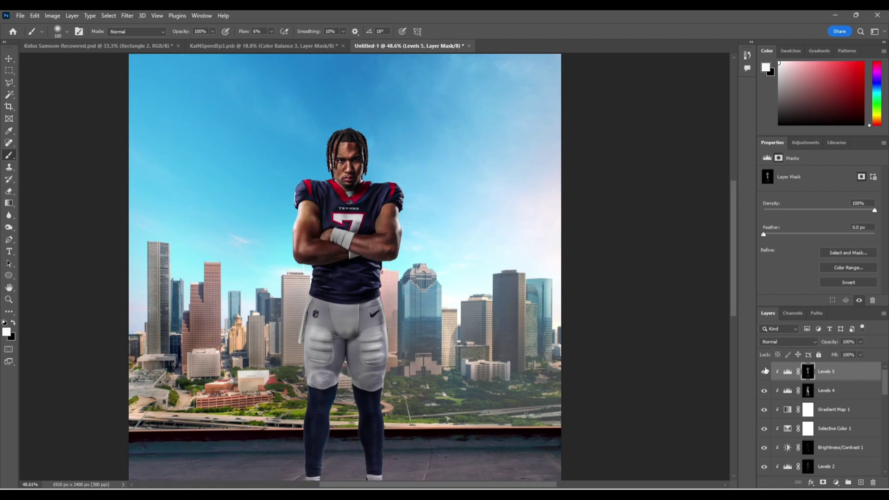
{"action": "left_click", "coordinate": [765, 371]}
- Review the player from head to cleats with Levels 5 hidden and shown, leaving the layer visible
{"action": "scroll", "coordinate": [369, 314], "scroll_direction": "down", "scroll_amount": 2}
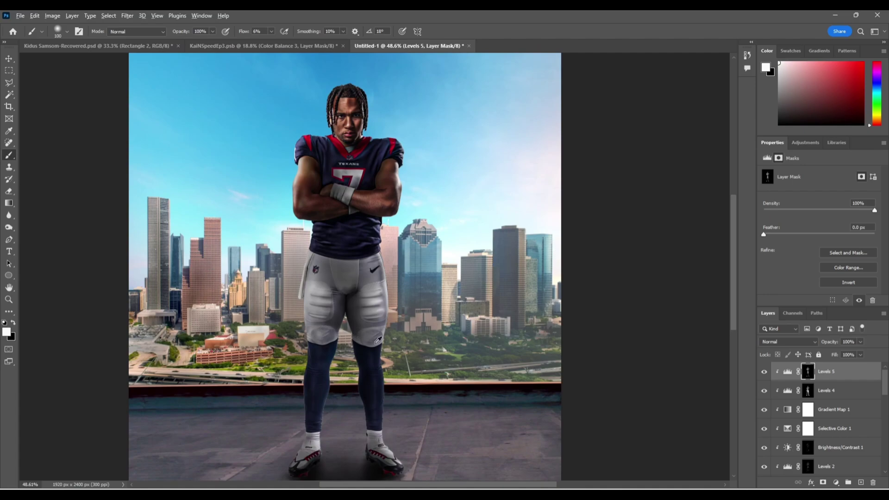
{"action": "left_click", "coordinate": [764, 373]}
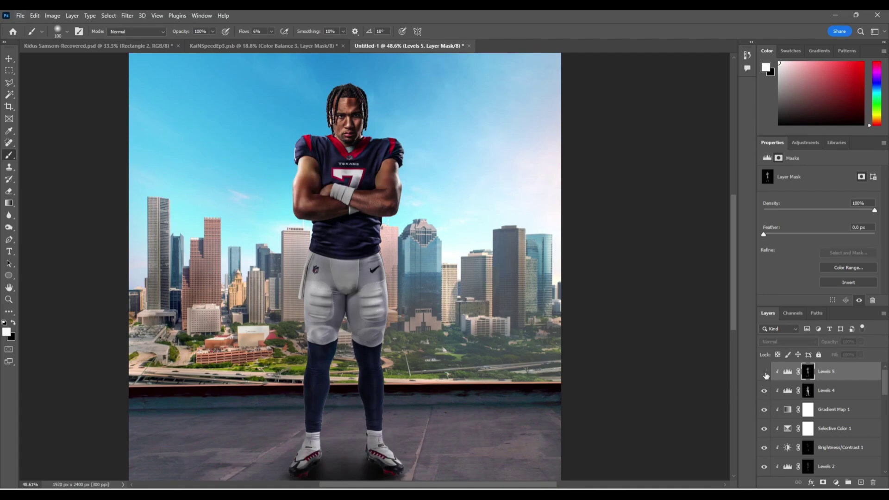
{"action": "left_click", "coordinate": [765, 372]}
{"action": "left_click", "coordinate": [765, 372]}
{"action": "left_click", "coordinate": [764, 373]}
{"action": "left_click", "coordinate": [764, 372]}
{"action": "left_click", "coordinate": [764, 372]}
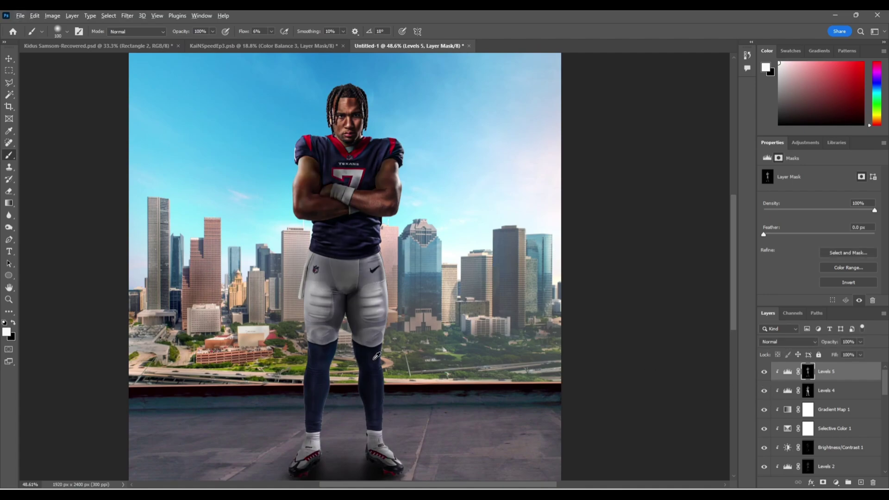
{"action": "scroll", "coordinate": [354, 173], "scroll_direction": "up", "scroll_amount": 1}
{"action": "scroll", "coordinate": [372, 145], "scroll_direction": "up", "scroll_amount": 1}
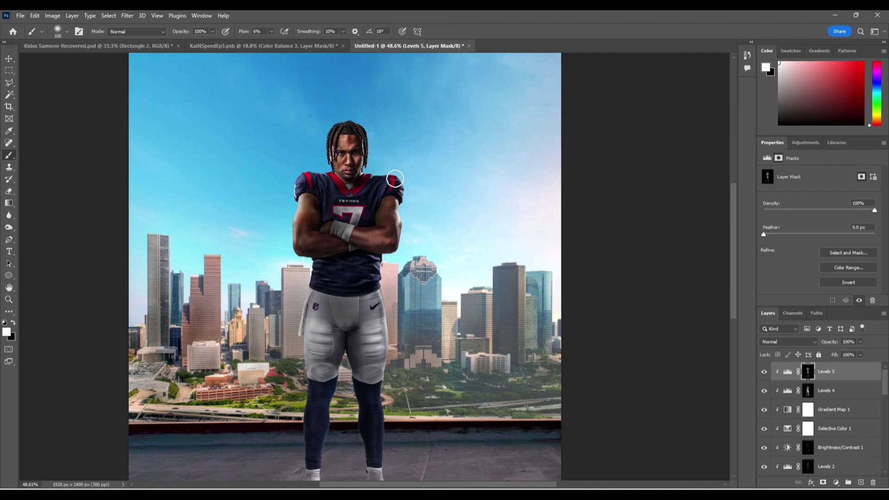